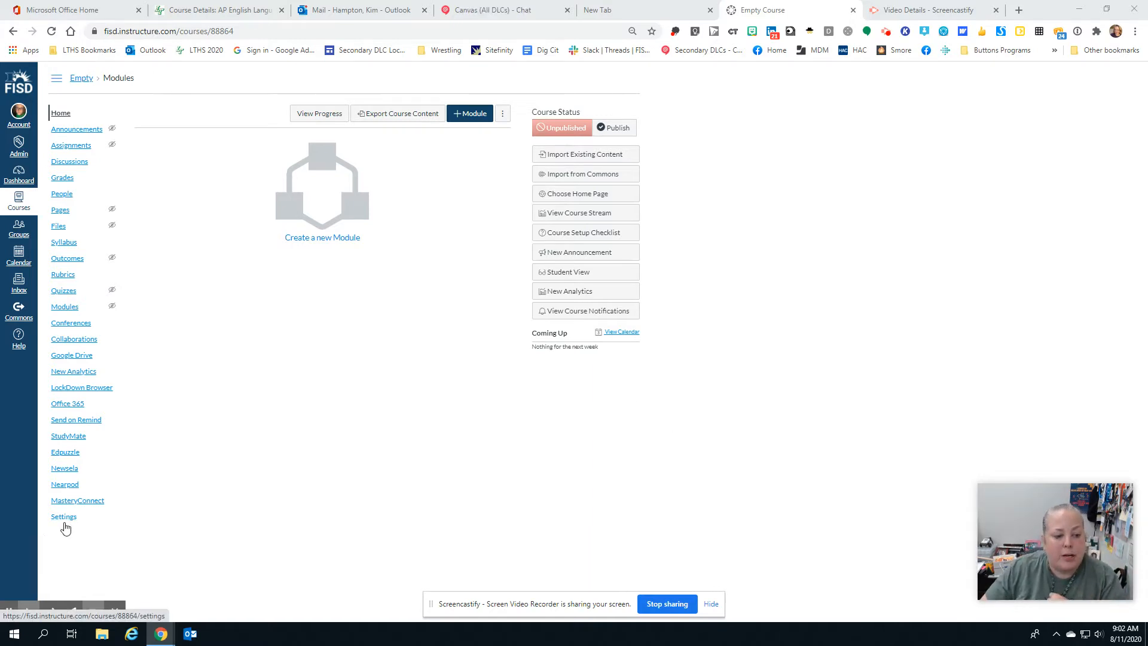
Open the course's content import from its settings and choose Copy a Canvas Course as the content type
left_click(64, 522)
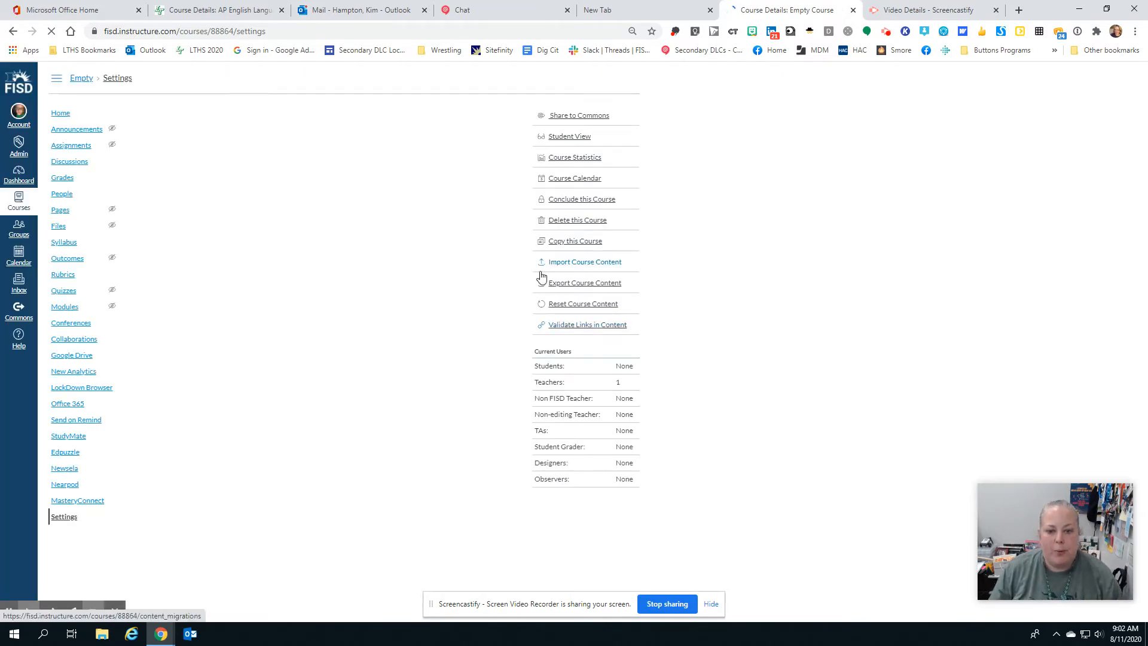
left_click(583, 265)
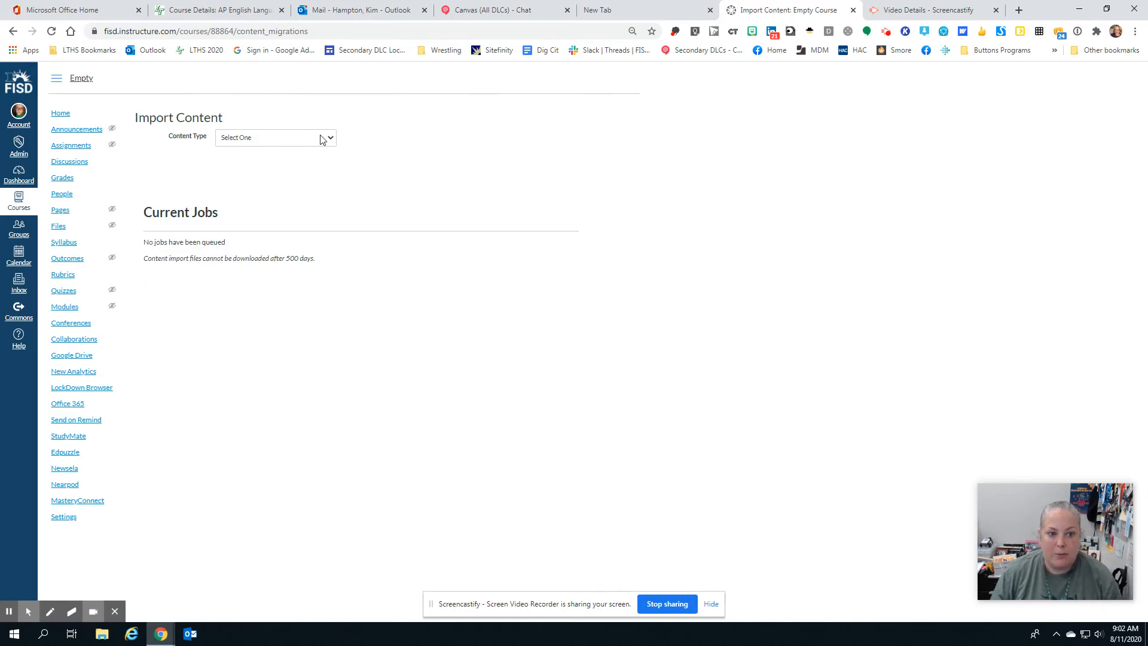
left_click(321, 139)
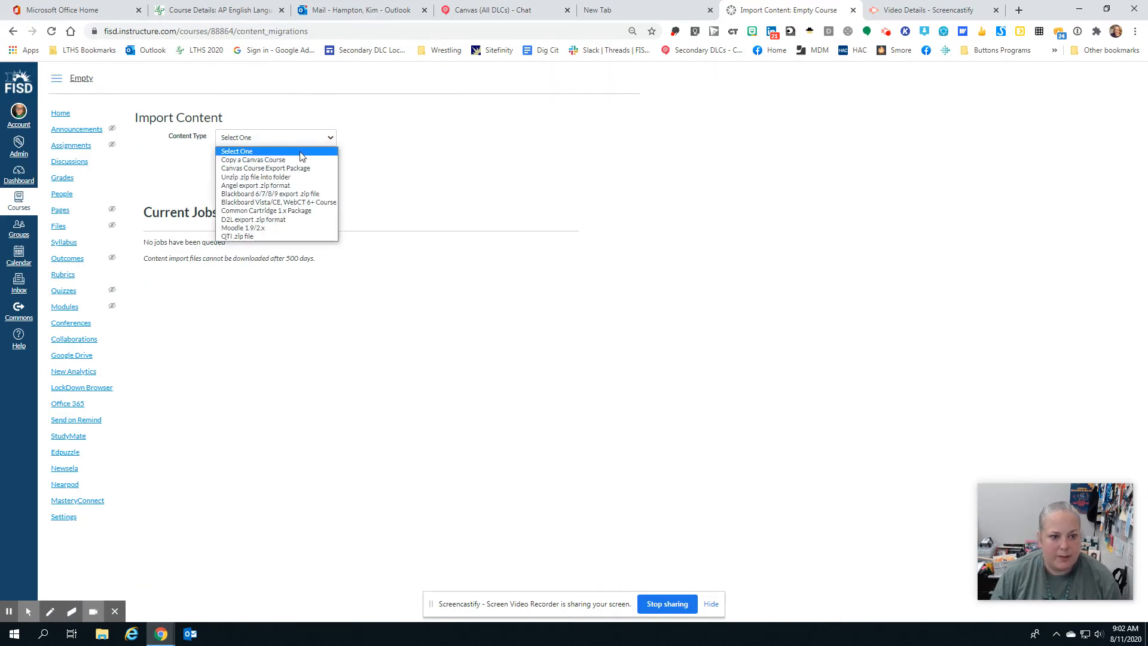
left_click(261, 160)
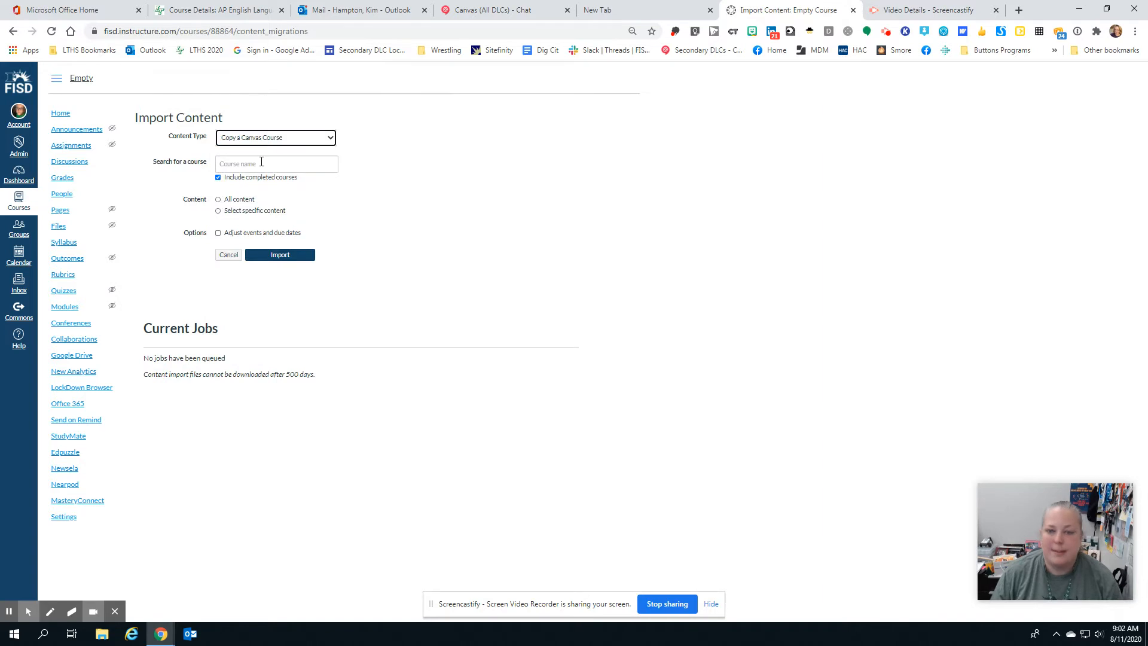
Search for courses by the teacher's surname, pick the teacher's practice course, and start an import limited to specific content
left_click(219, 212)
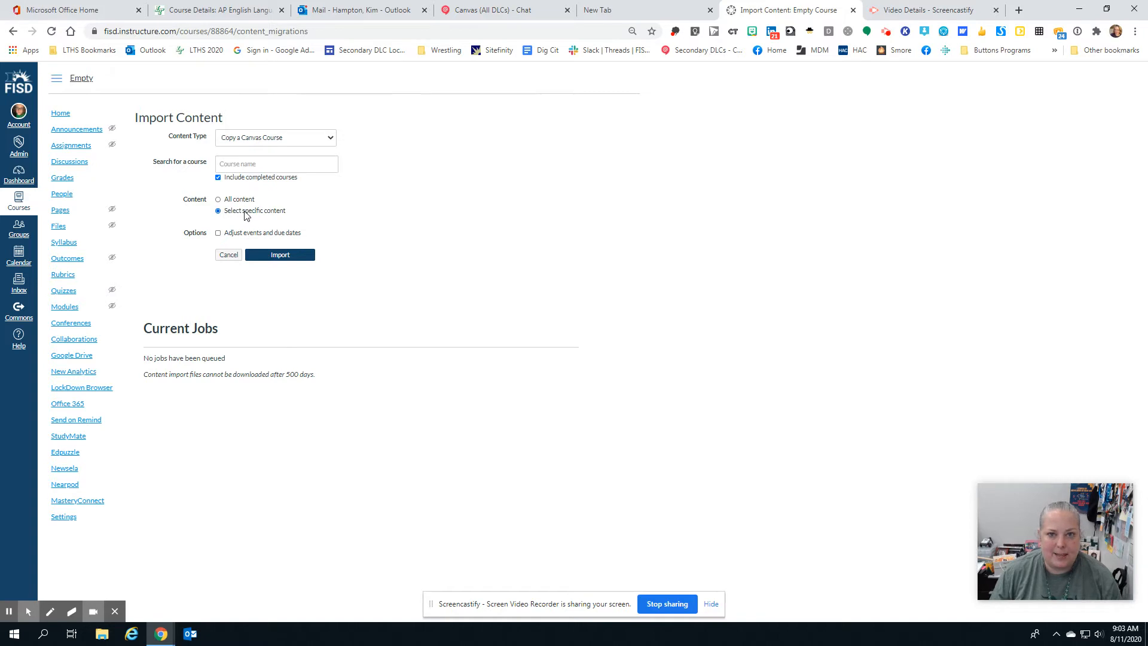
left_click(257, 163)
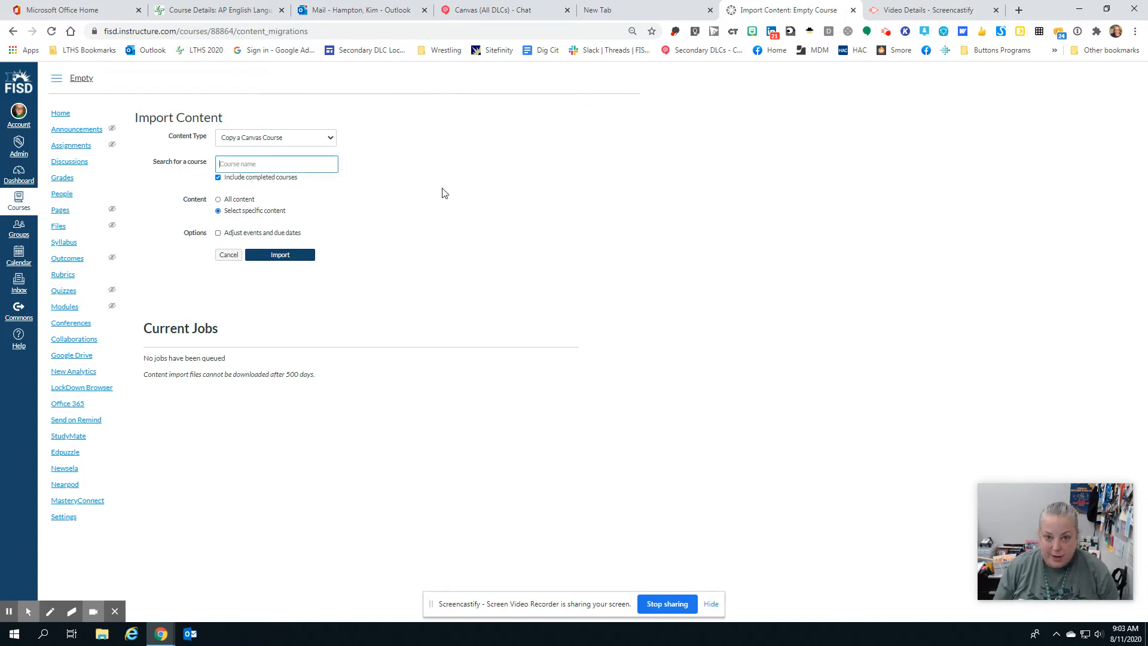
type("hampton")
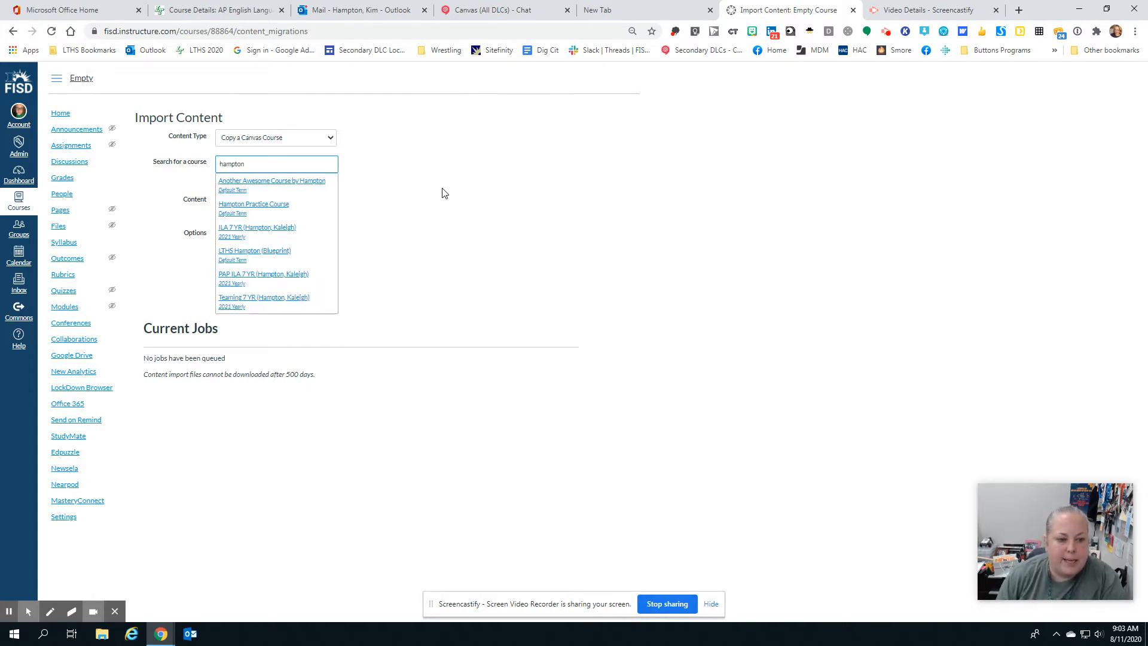
left_click(270, 214)
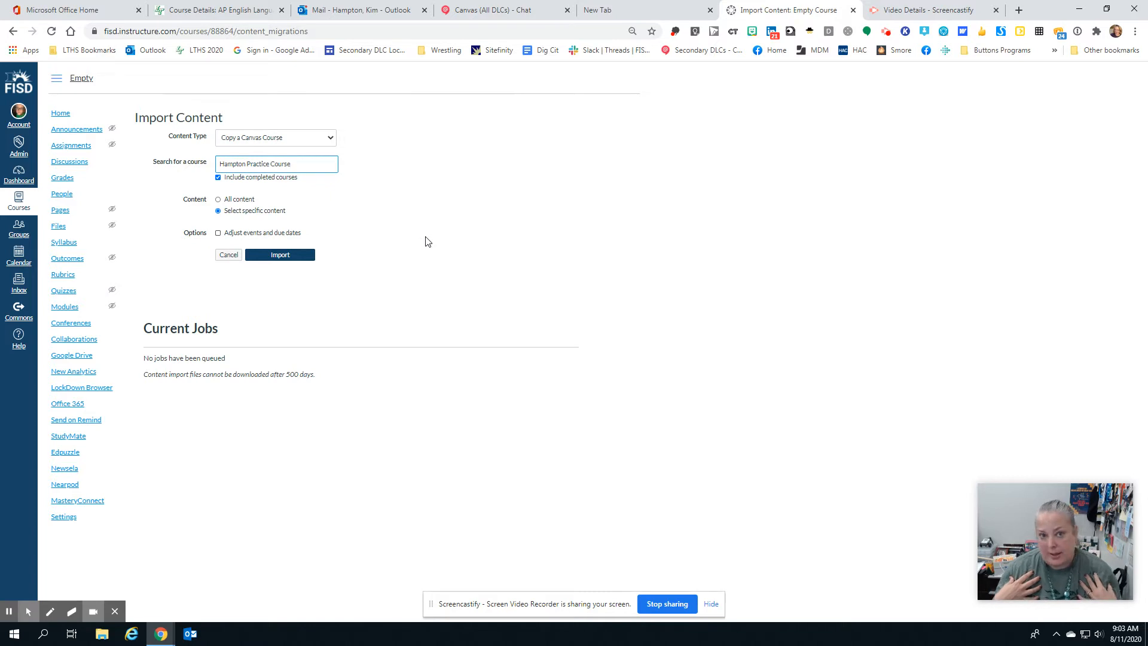
left_click(281, 258)
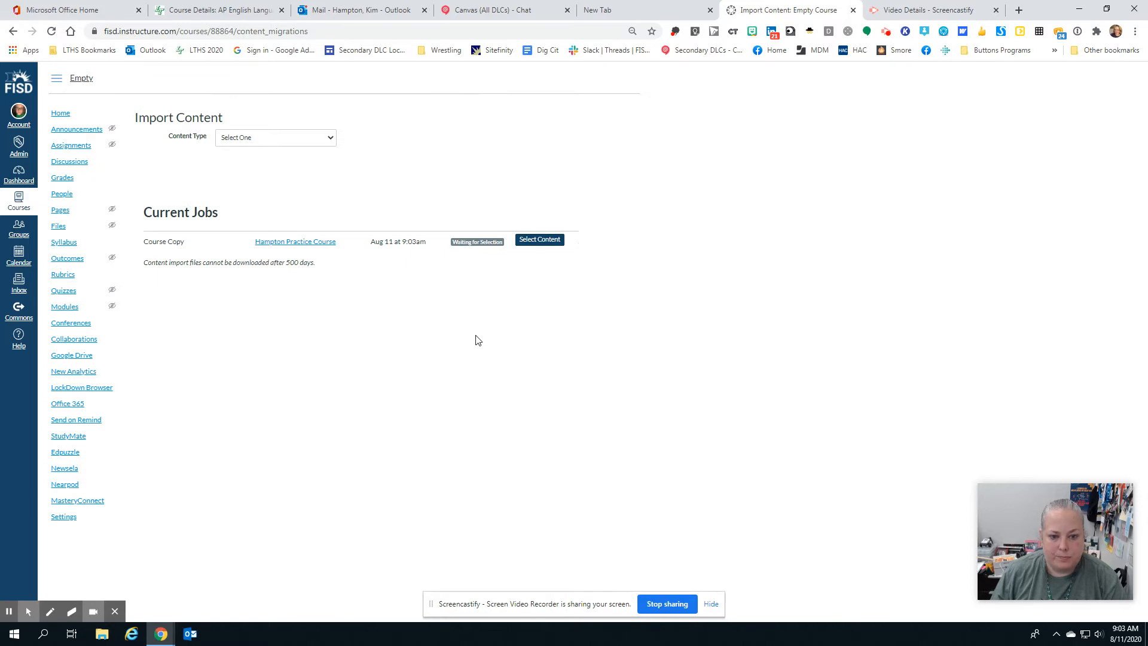
Open the content selection for the queued course copy and expand its Pages list to look through the available pages
left_click(536, 245)
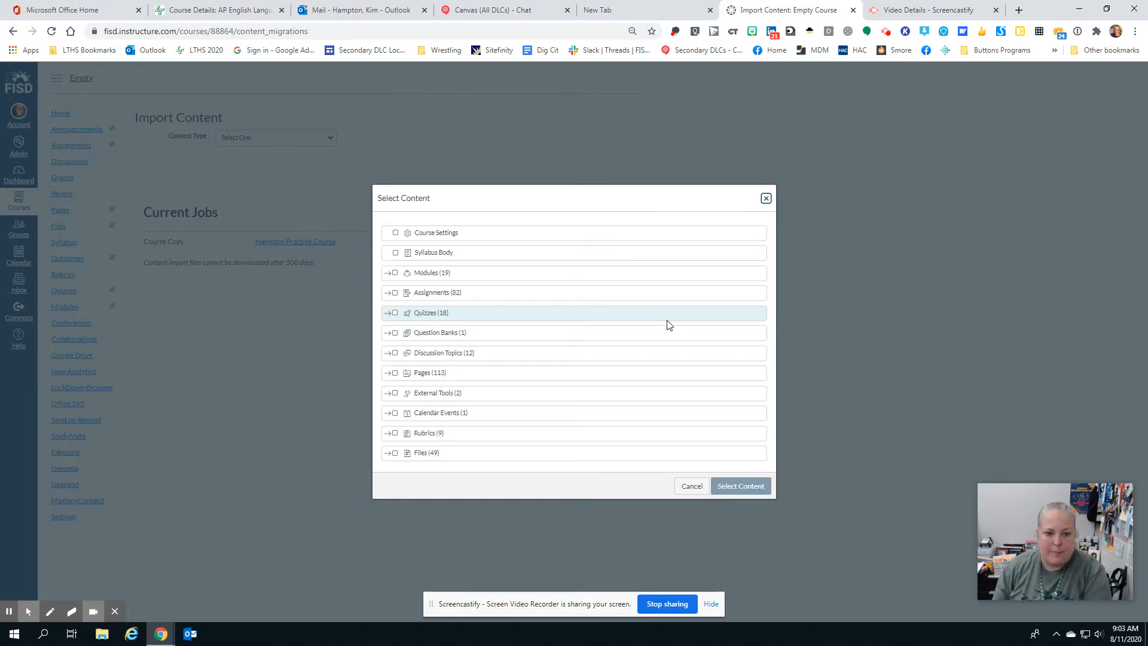
left_click(386, 373)
scroll(562, 308, "down", 5)
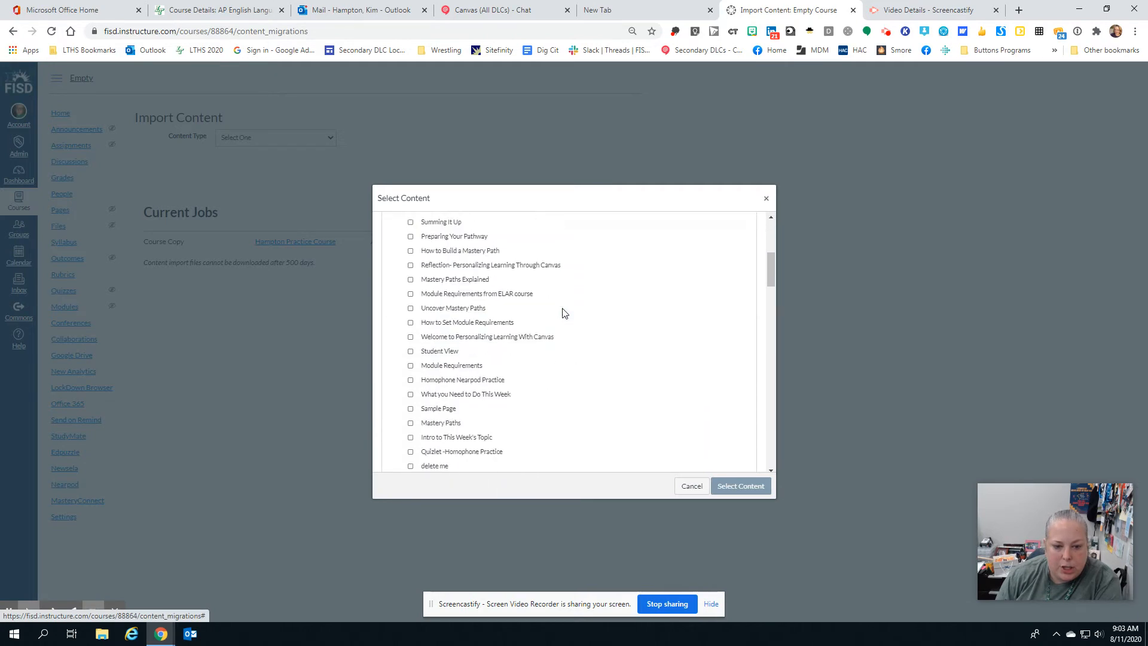
scroll(562, 312, "up", 1)
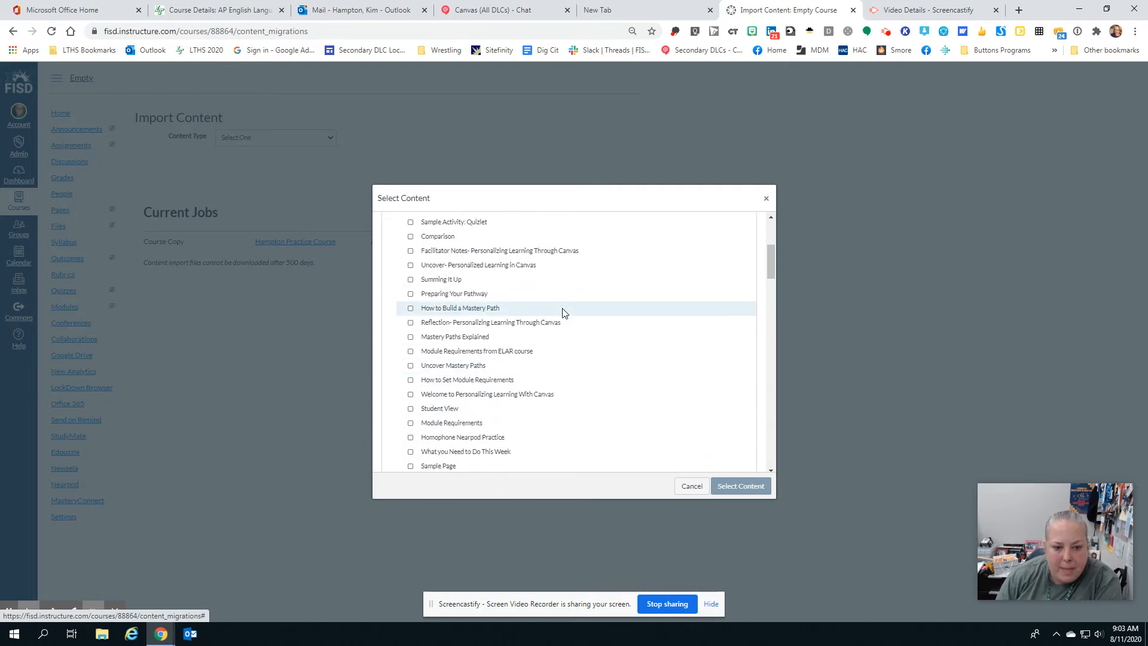
scroll(562, 312, "up", 1)
scroll(562, 312, "down", 5)
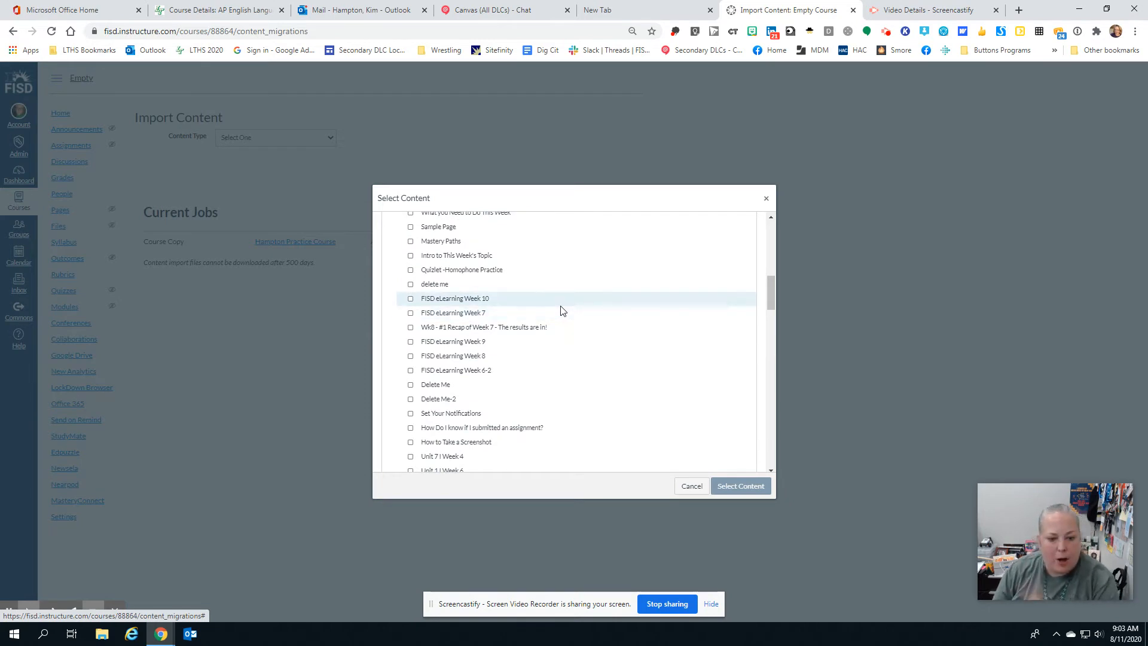
scroll(562, 313, "down", 1)
scroll(562, 310, "down", 1)
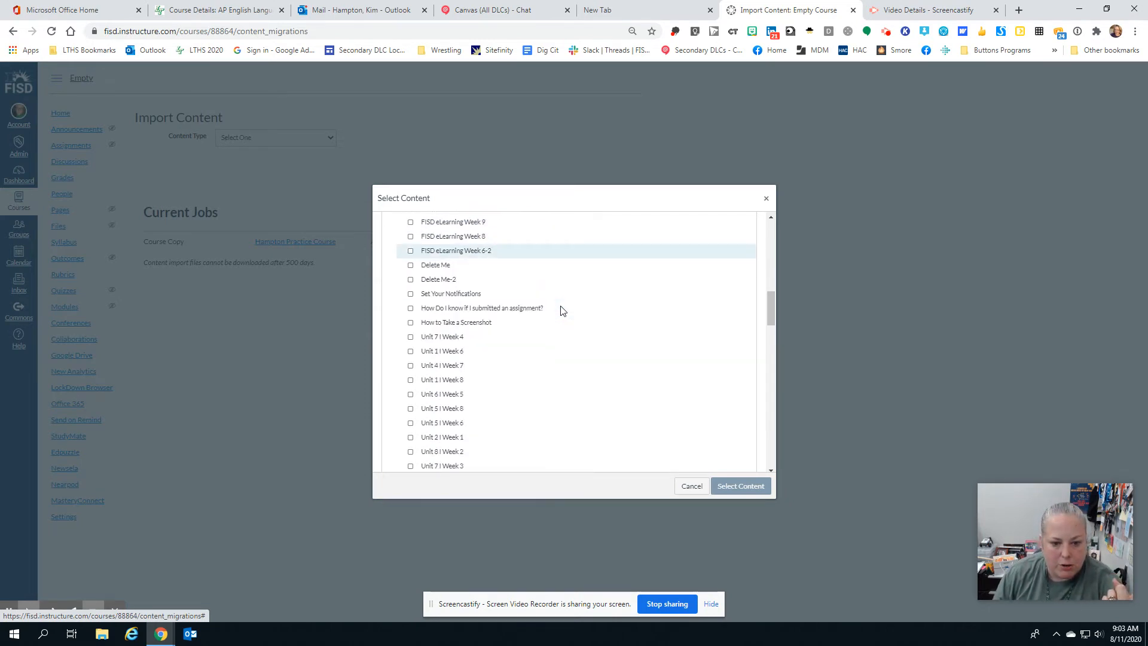
scroll(562, 311, "down", 2)
scroll(563, 311, "down", 3)
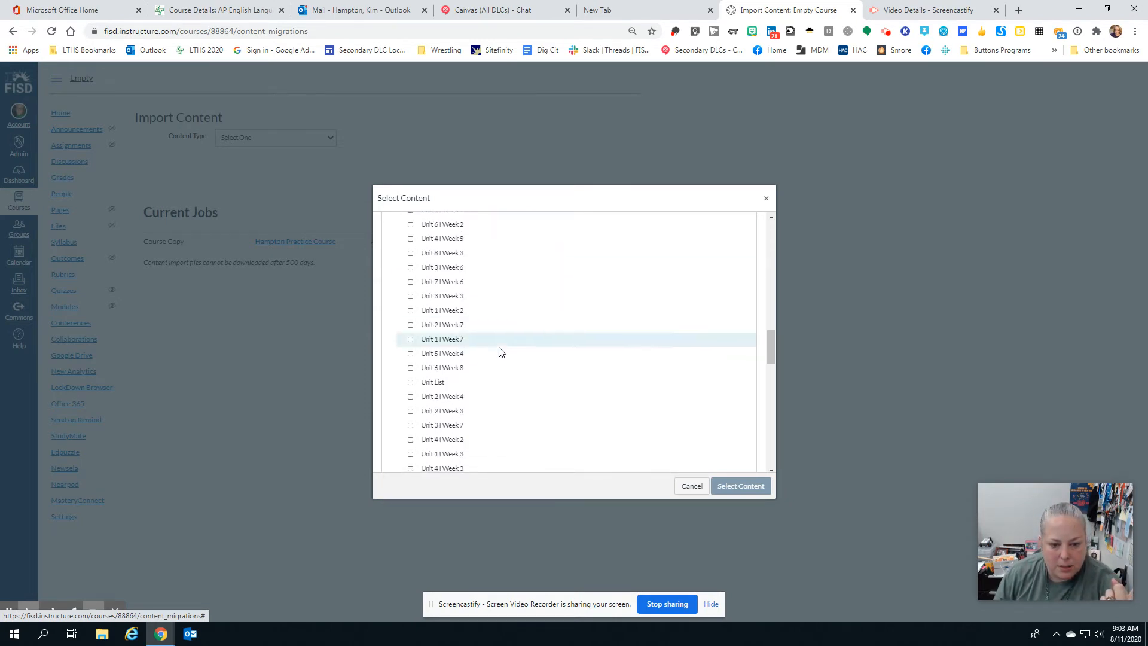
left_click(456, 381)
scroll(551, 361, "down", 3)
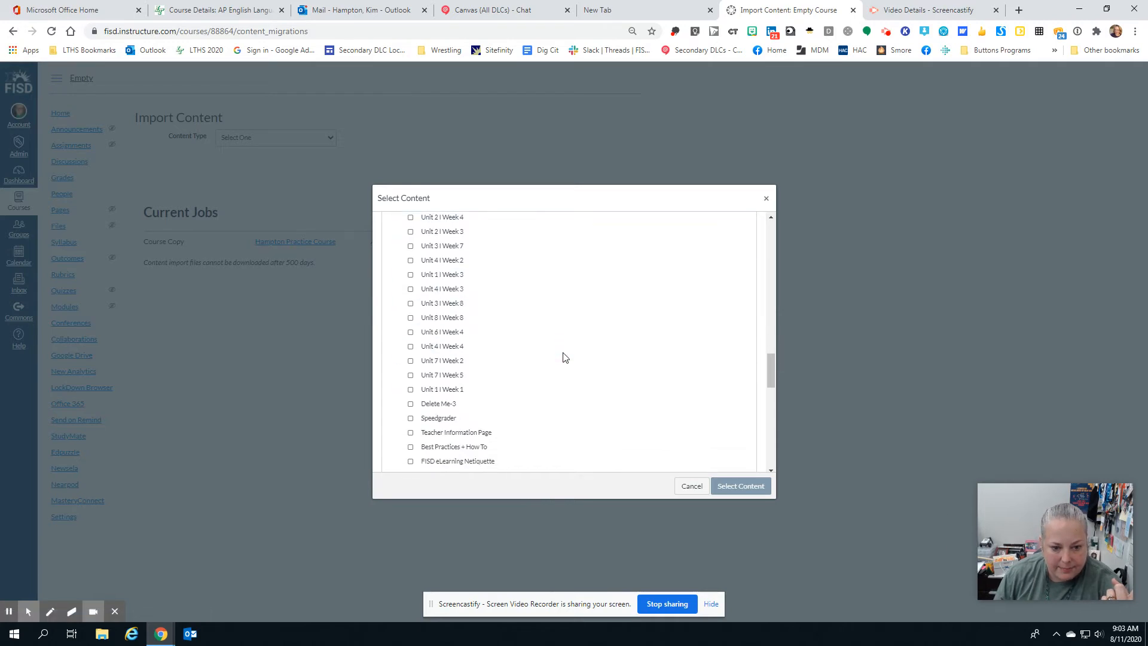
scroll(565, 357, "down", 1)
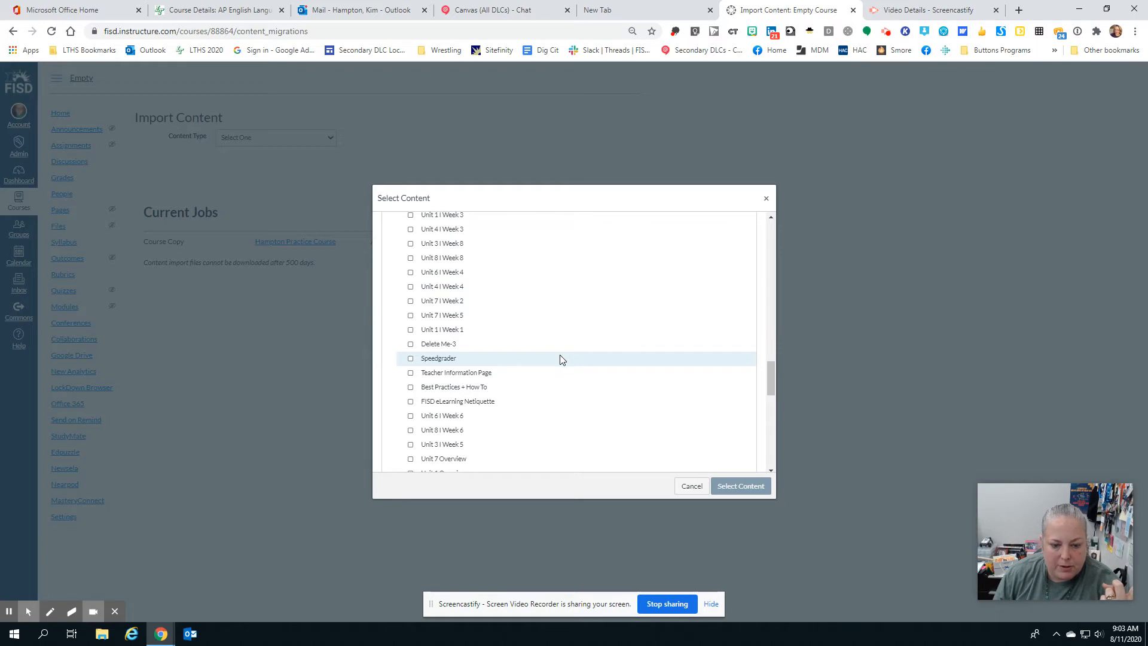
scroll(560, 359, "down", 3)
Mark the Unit 1 Overview and Home pages for import
left_click(487, 352)
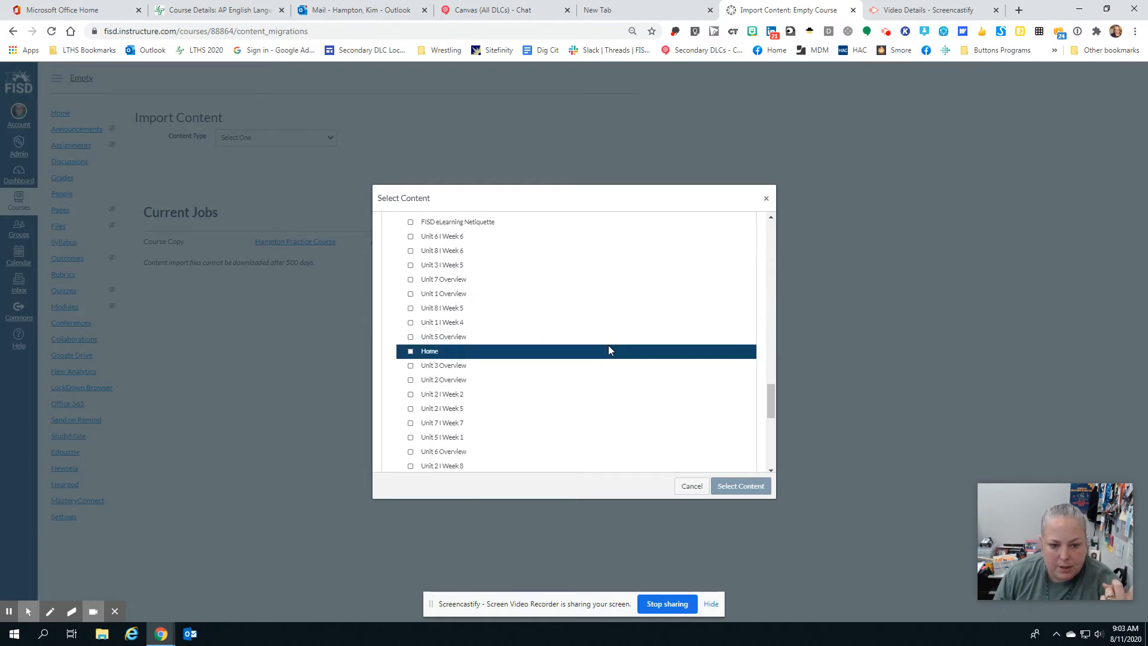
scroll(609, 346, "down", 2)
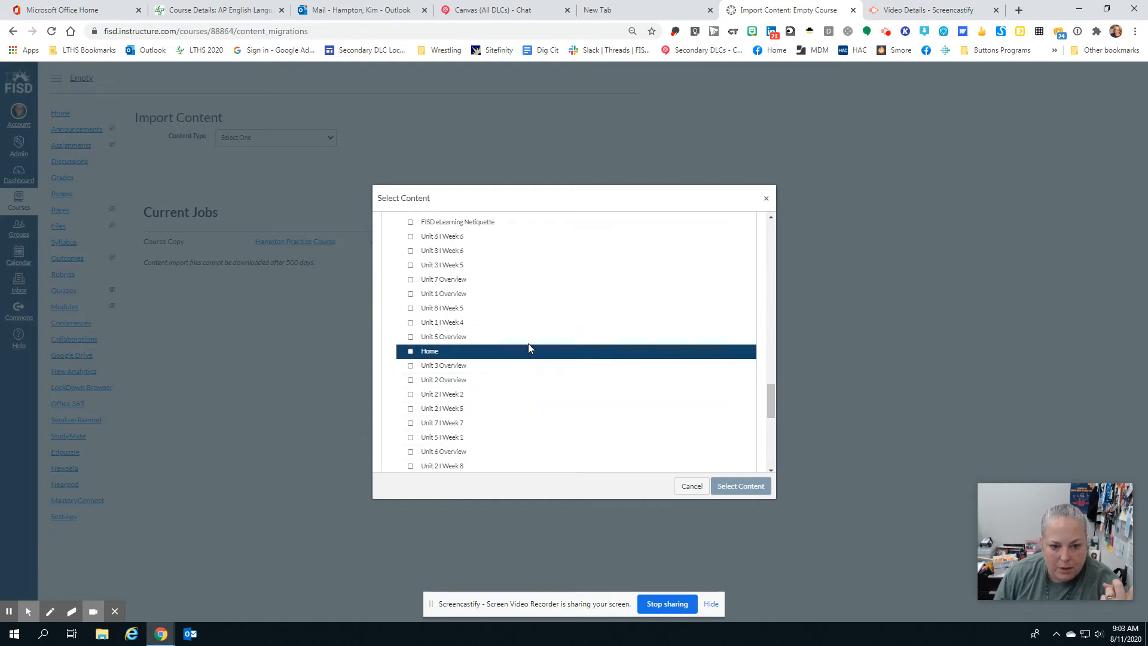
left_click(502, 295)
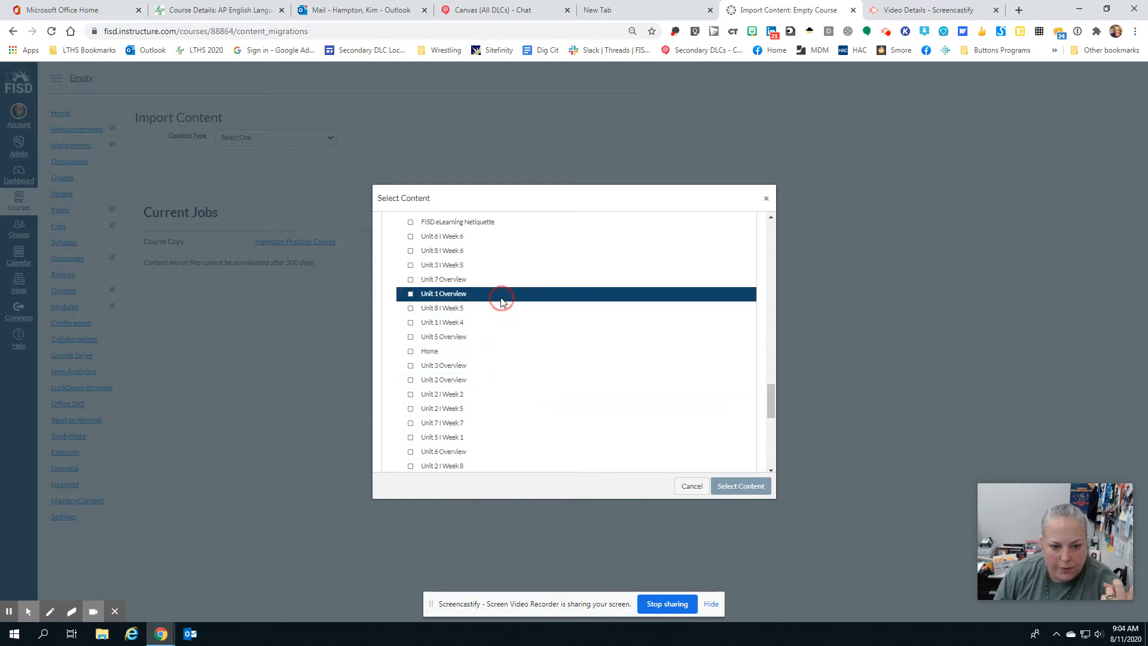
left_click(411, 294)
left_click(410, 351)
Mark the Unit 1 | Week 1, Teacher Information Page and FISD eLearning Netiquette pages for import
scroll(467, 379, "up", 3)
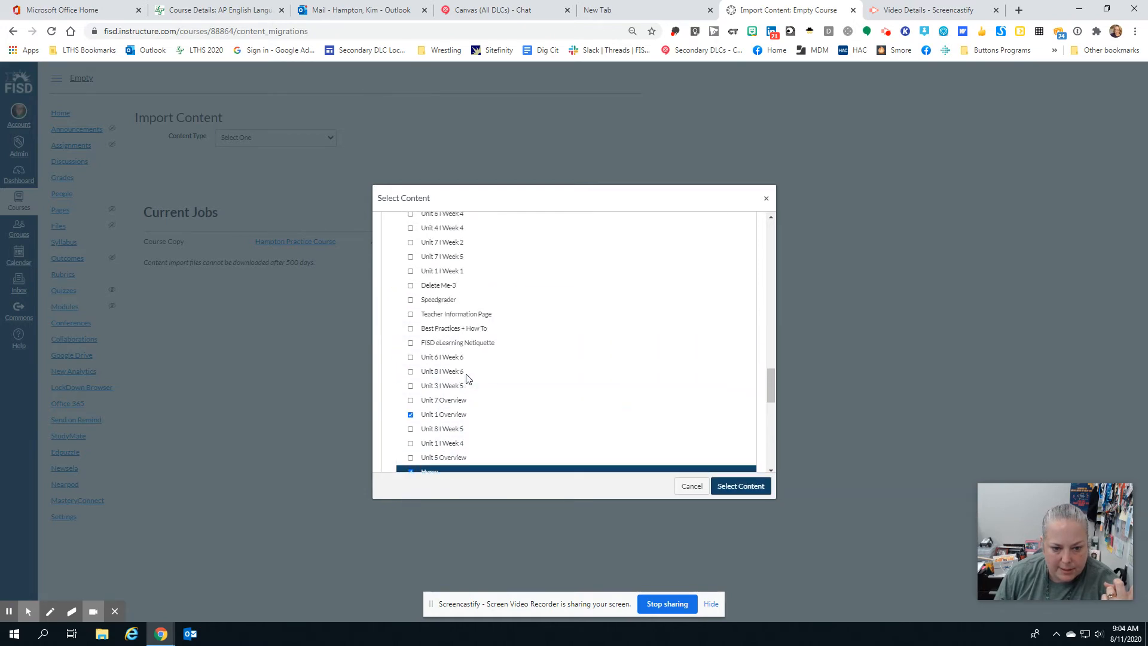
left_click(410, 331)
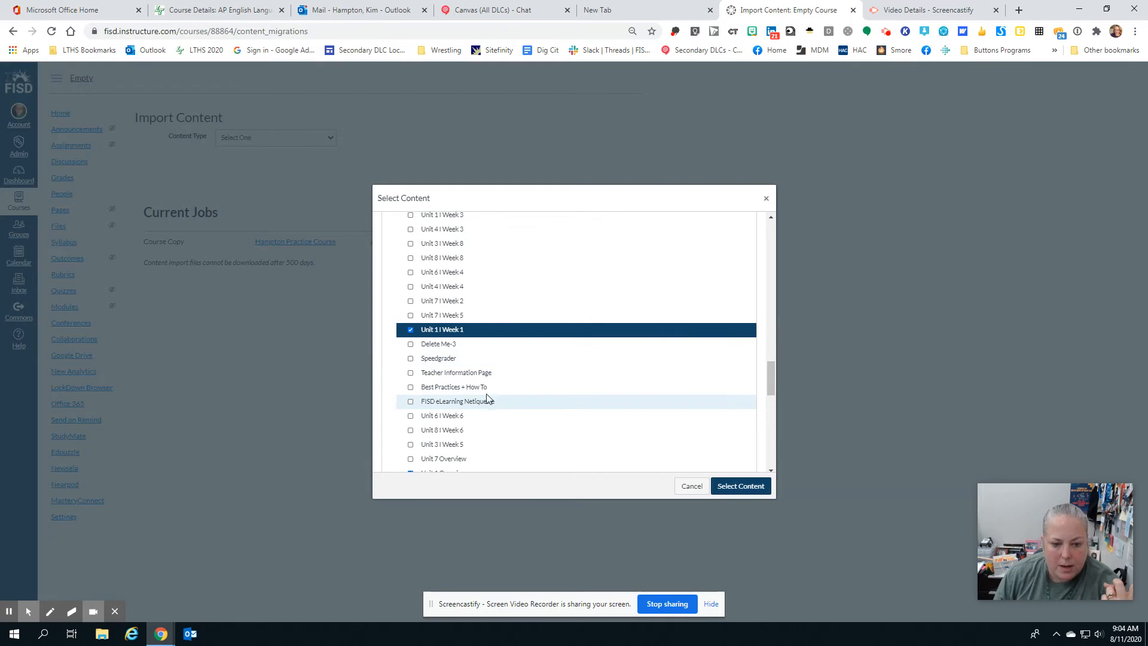
left_click(411, 373)
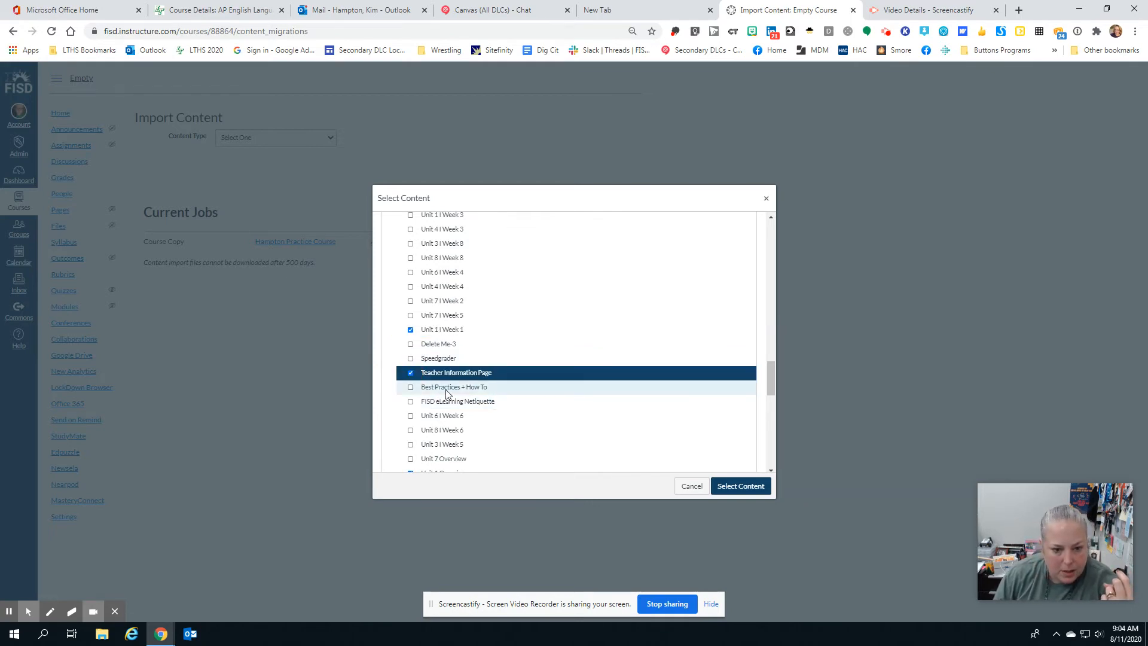
left_click(410, 402)
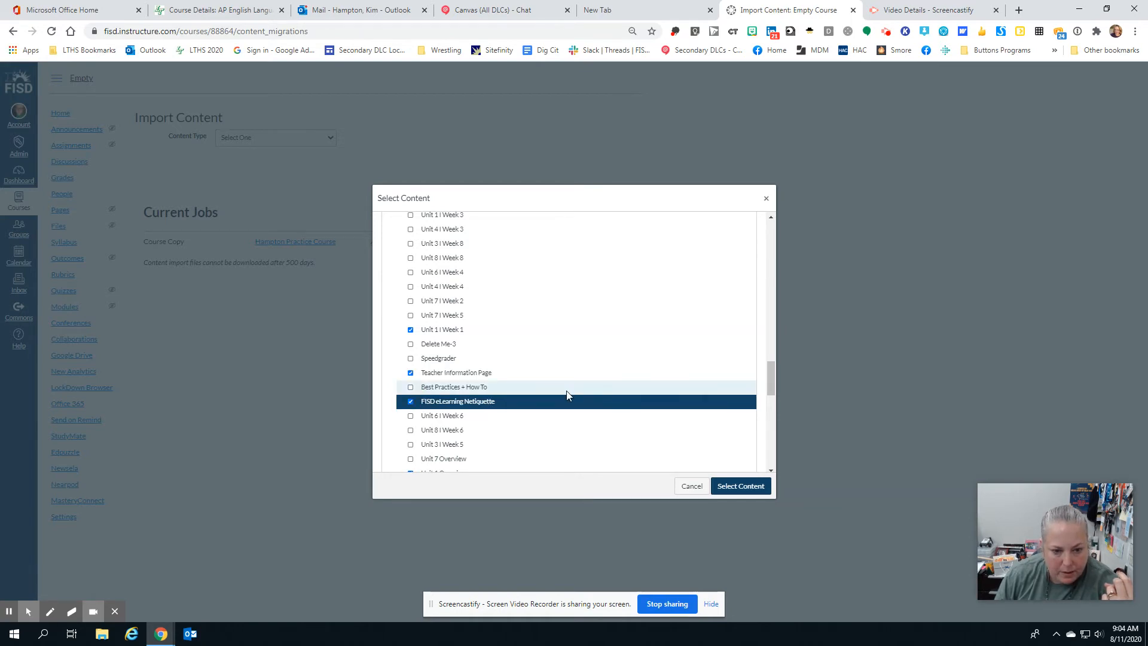
Check the rest of the Pages list and mark the Unit List page for import
scroll(568, 394, "down", 3)
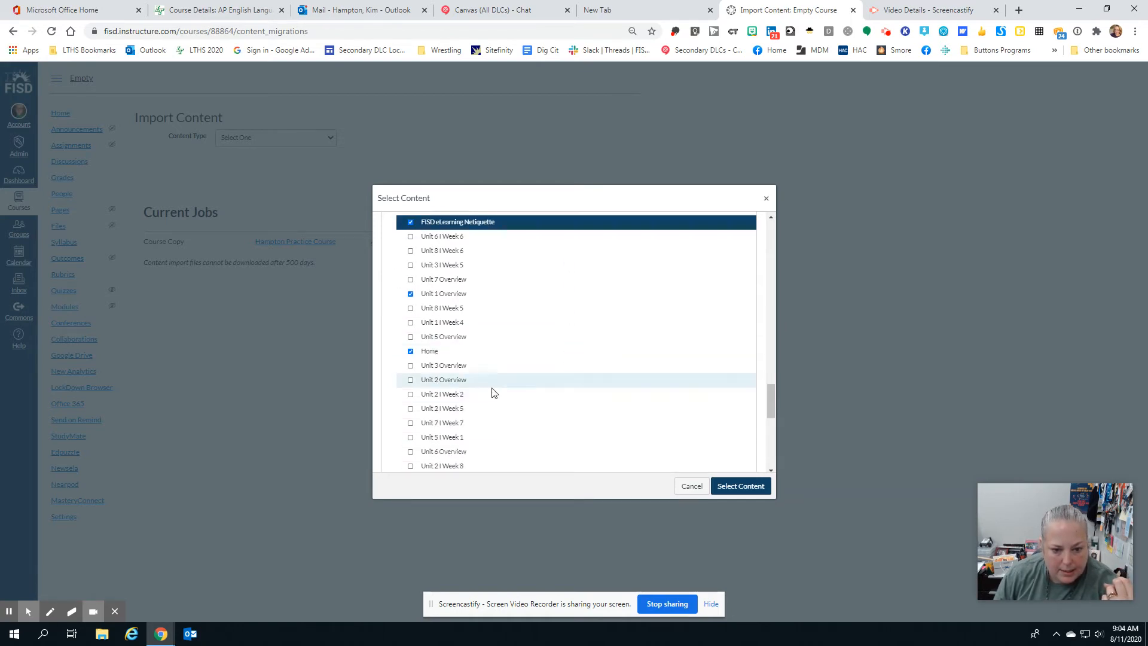
scroll(490, 395, "down", 4)
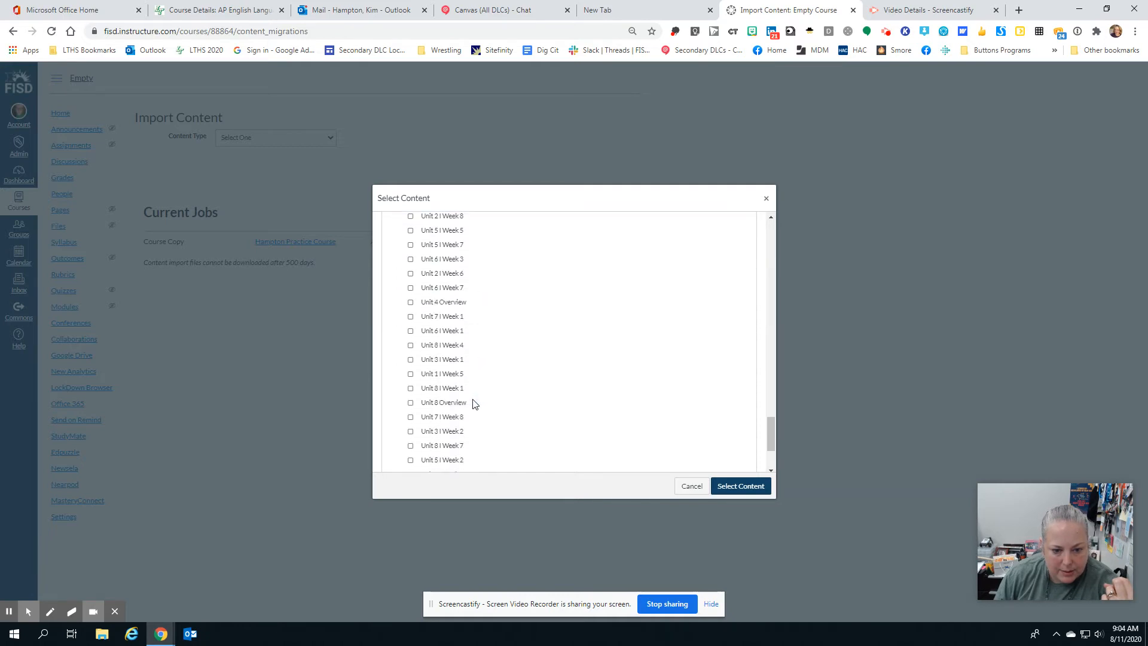
scroll(475, 405, "down", 1)
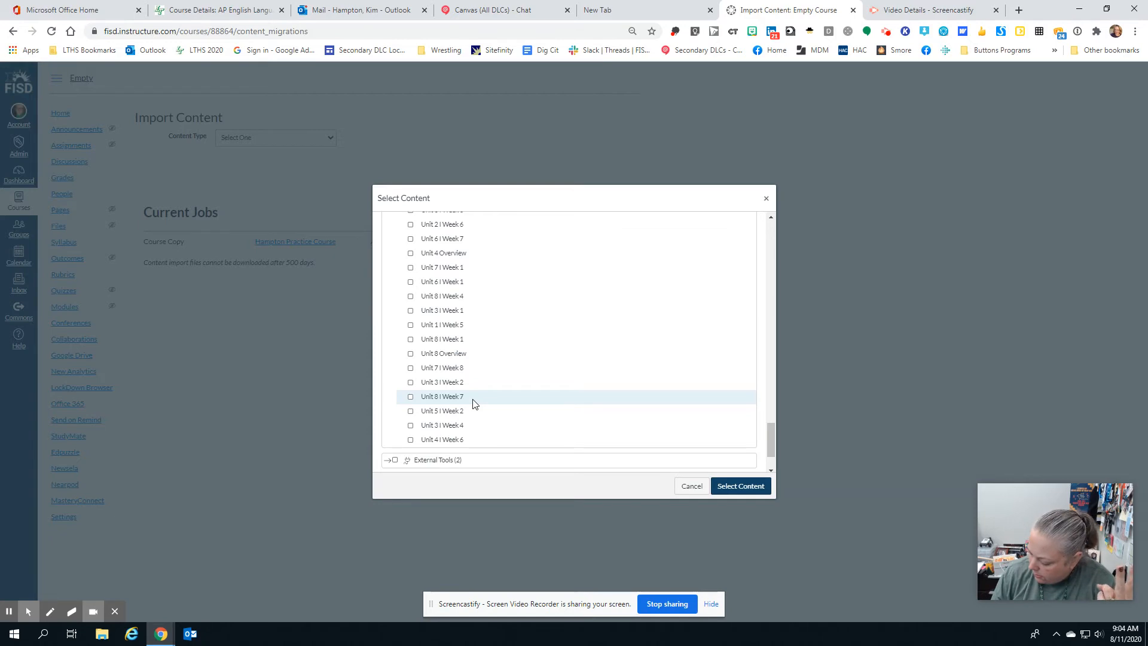
scroll(474, 404, "up", 8)
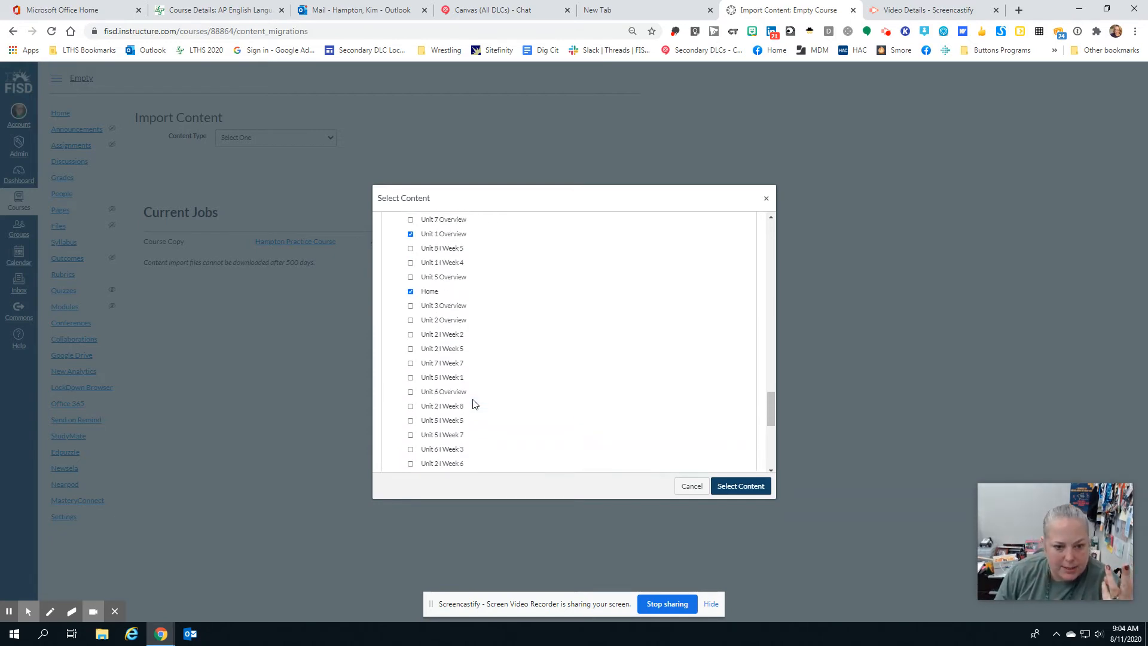
scroll(475, 404, "up", 3)
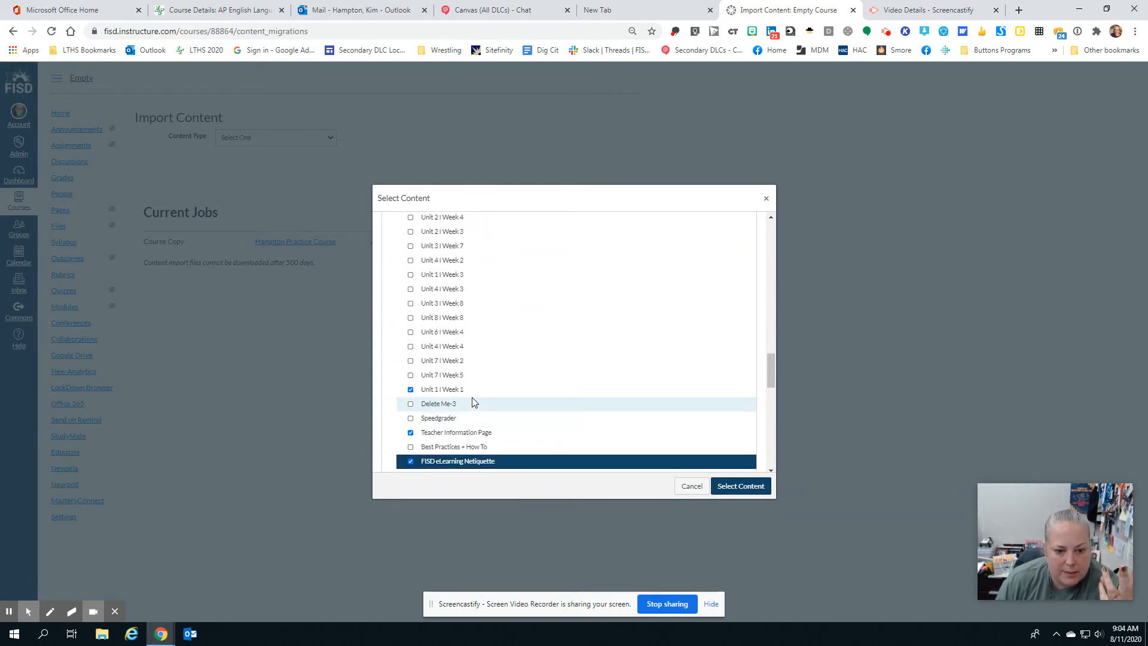
left_click(411, 322)
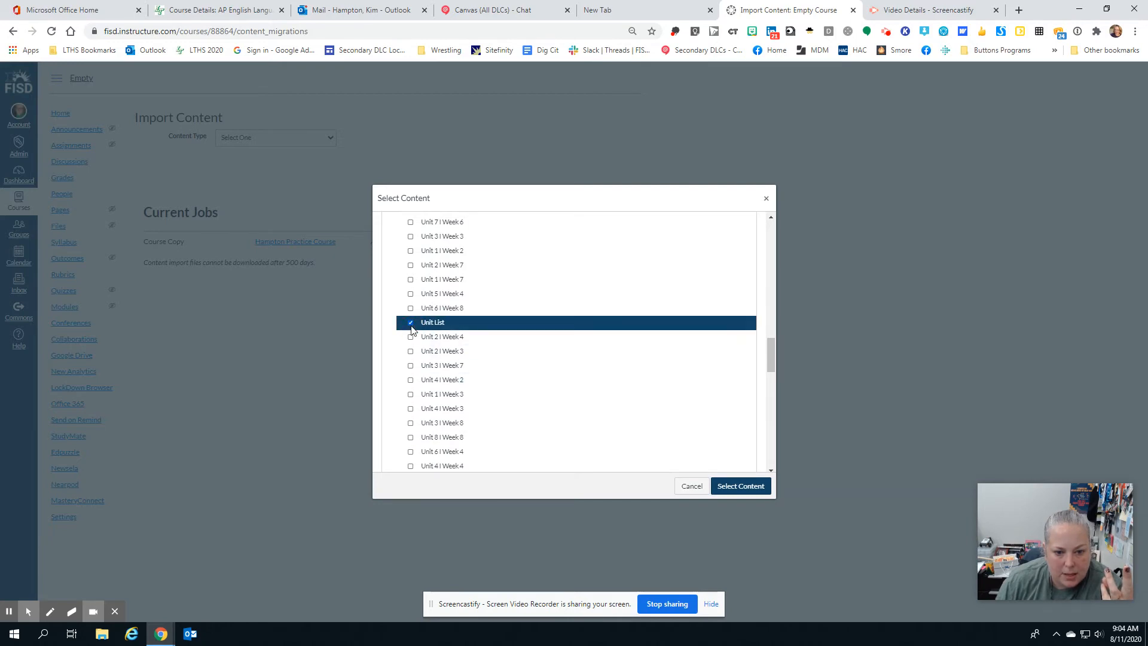
Look back through the Pages list to check the marked pages and whether any others need importing
scroll(436, 335, "up", 3)
scroll(436, 335, "up", 5)
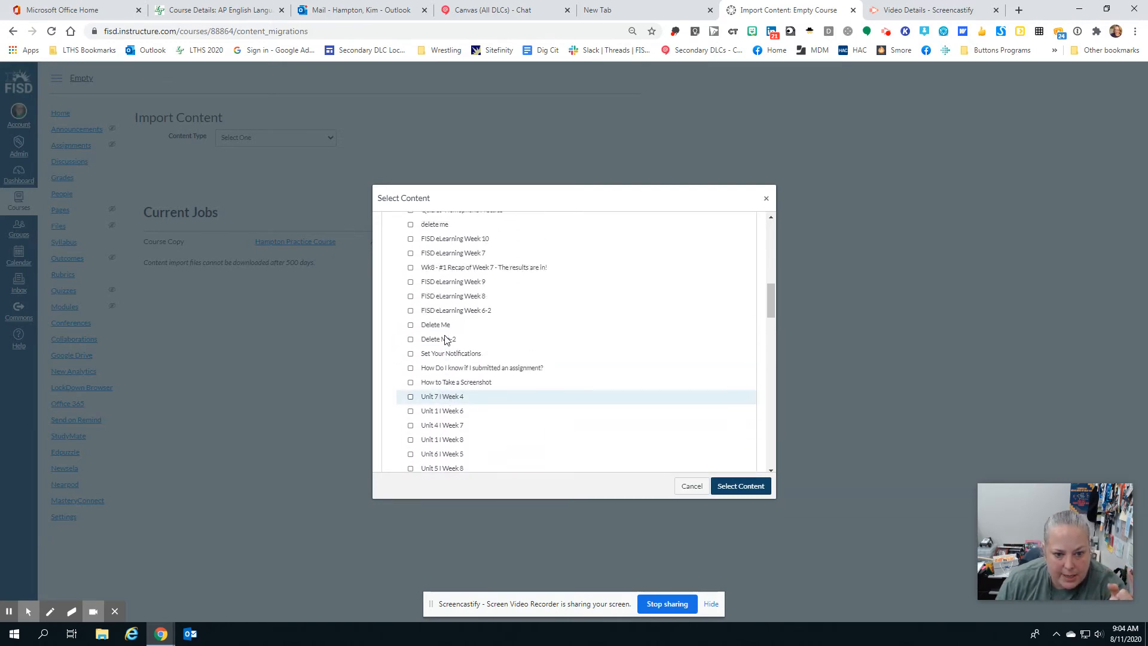
scroll(447, 339, "up", 3)
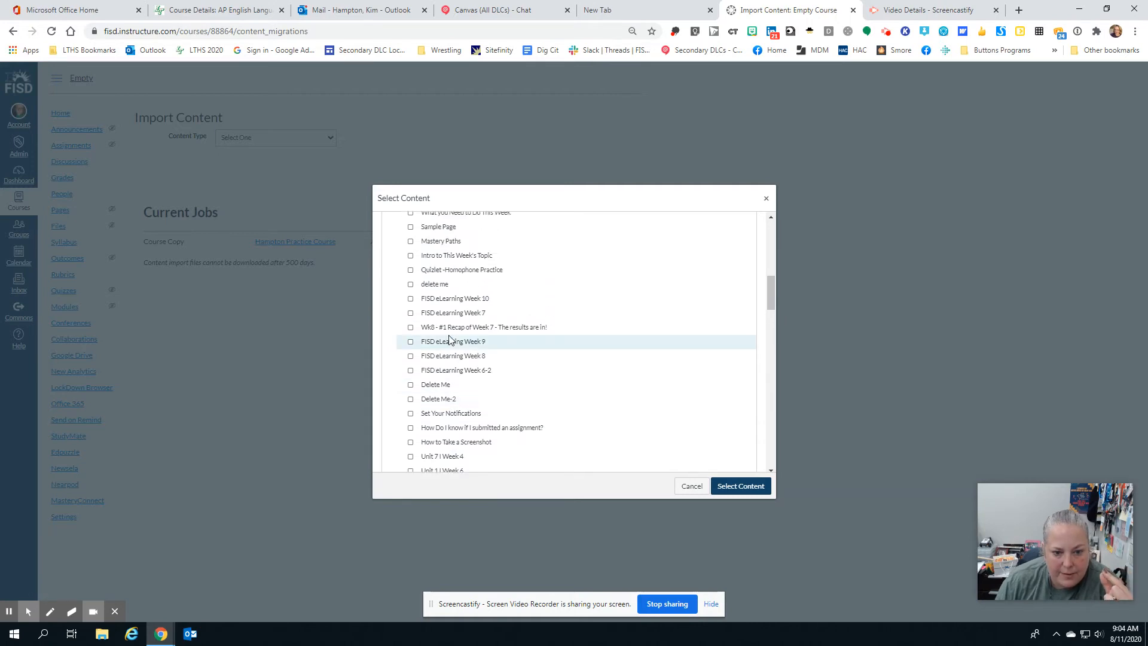
scroll(449, 339, "up", 2)
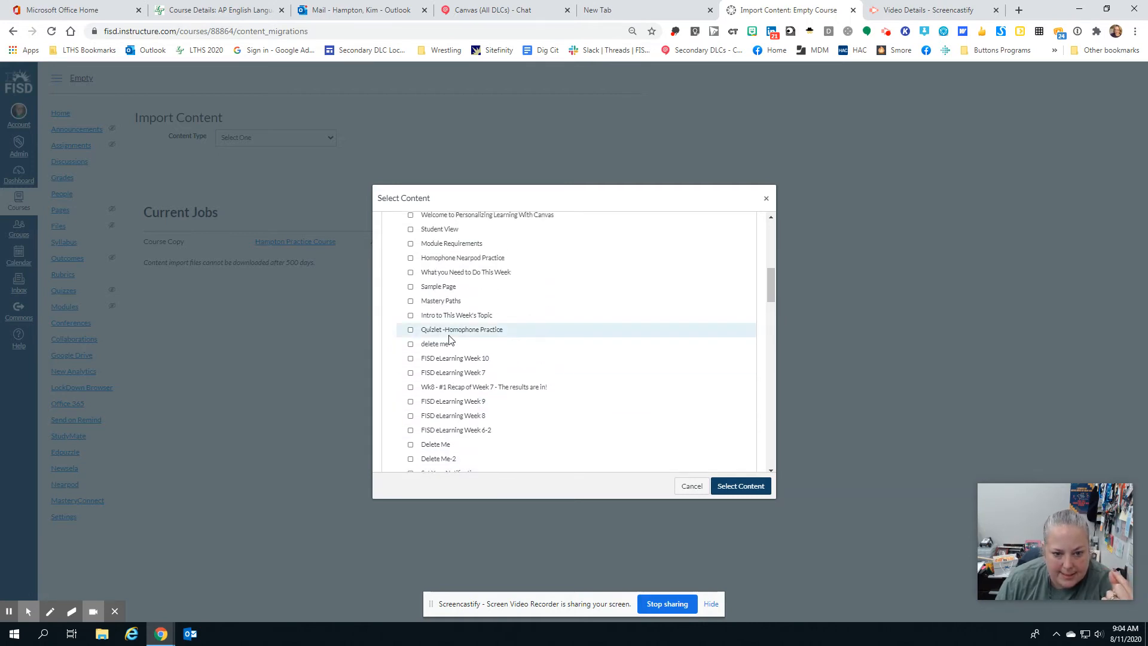
scroll(457, 346, "up", 5)
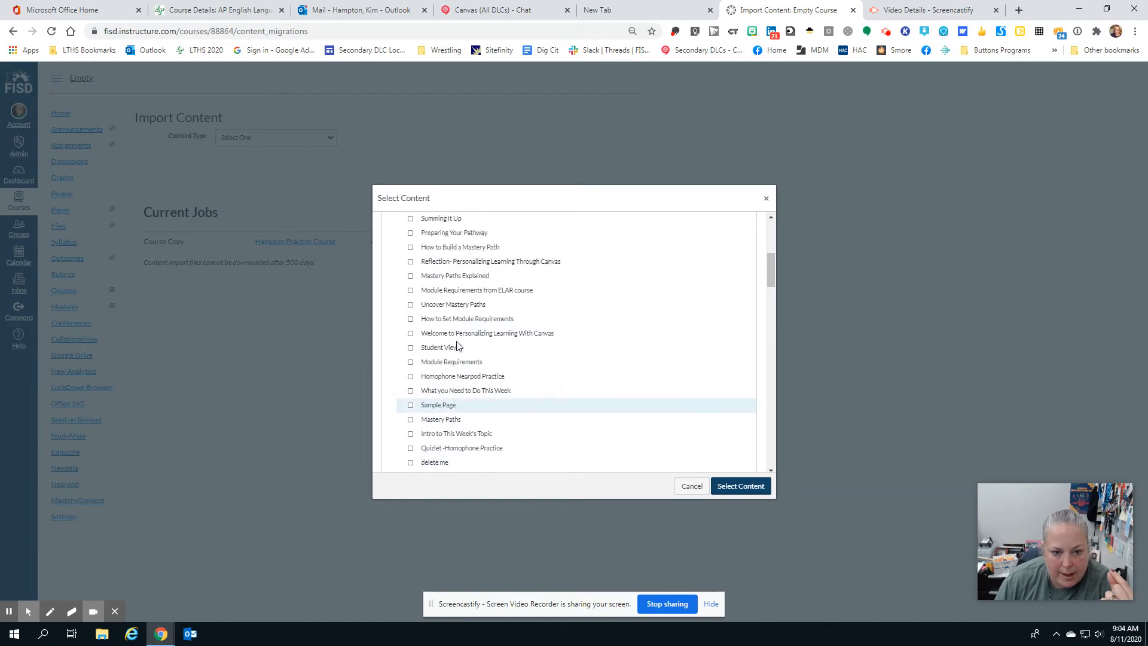
scroll(457, 346, "up", 5)
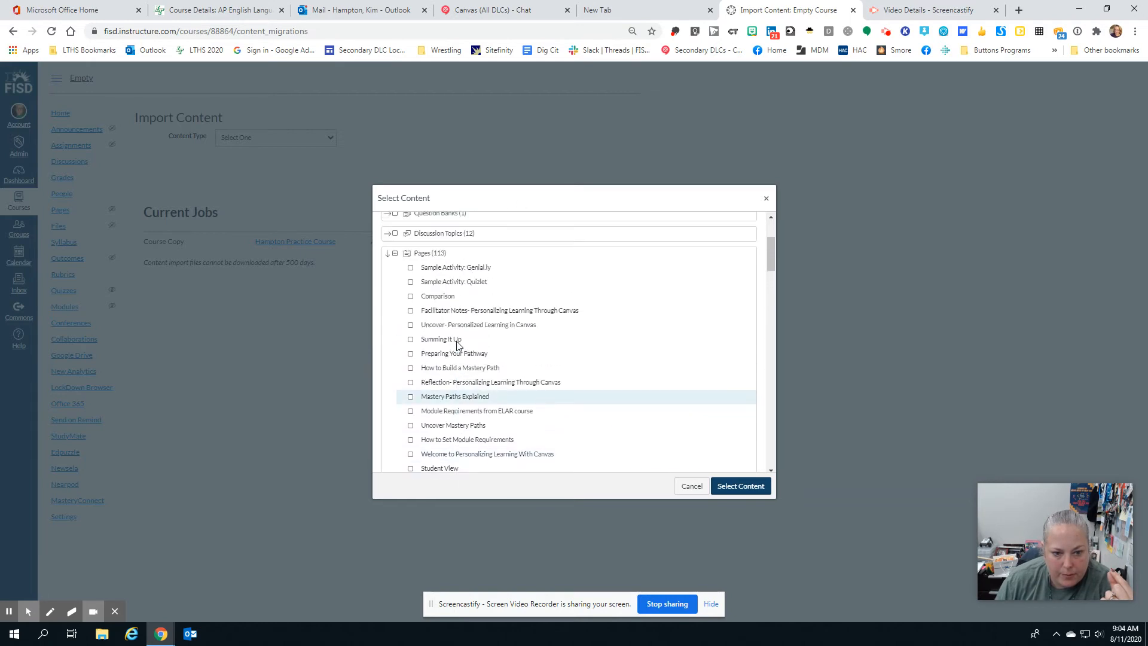
scroll(458, 346, "down", 10)
scroll(457, 346, "down", 8)
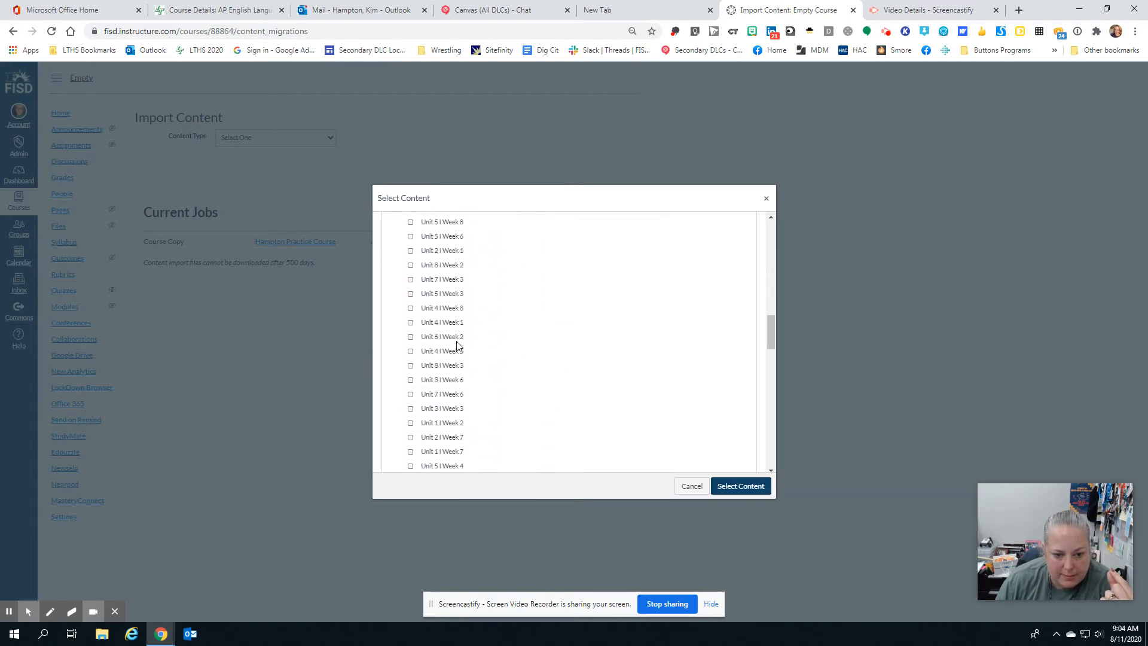
scroll(457, 345, "down", 4)
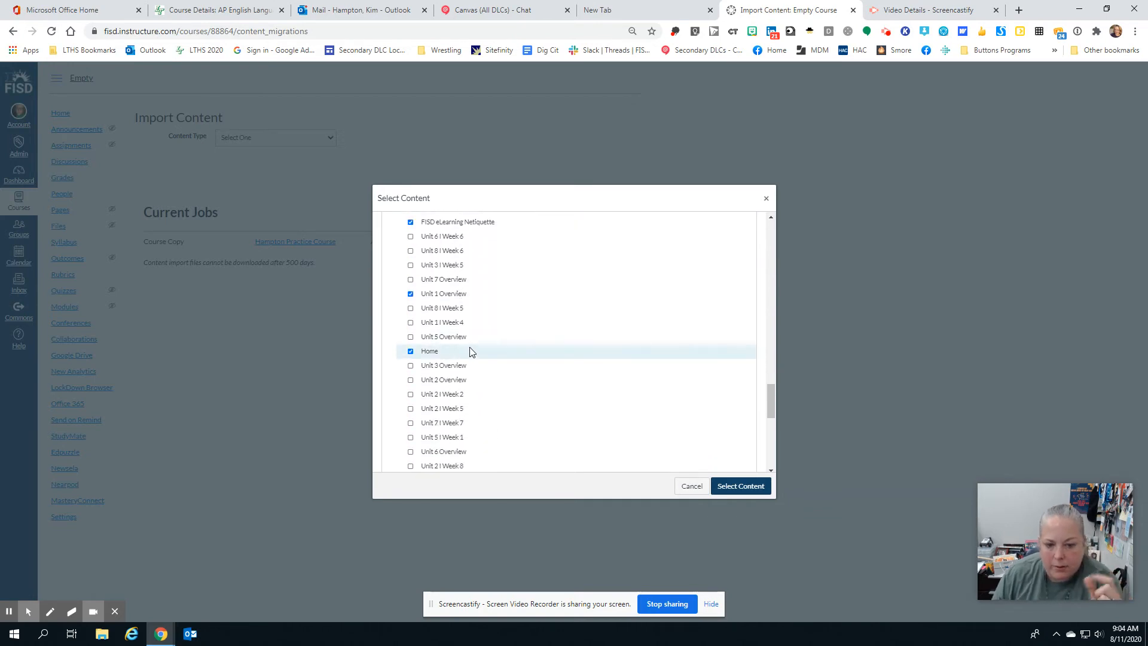
scroll(471, 353, "up", 5)
scroll(472, 352, "up", 5)
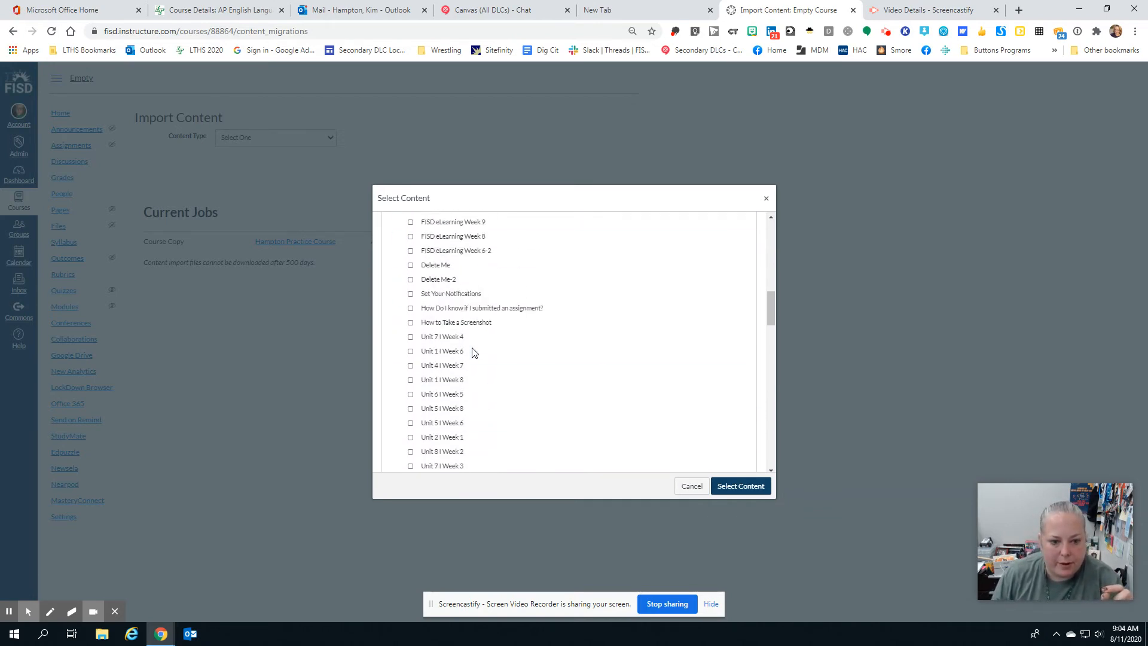
scroll(472, 353, "up", 4)
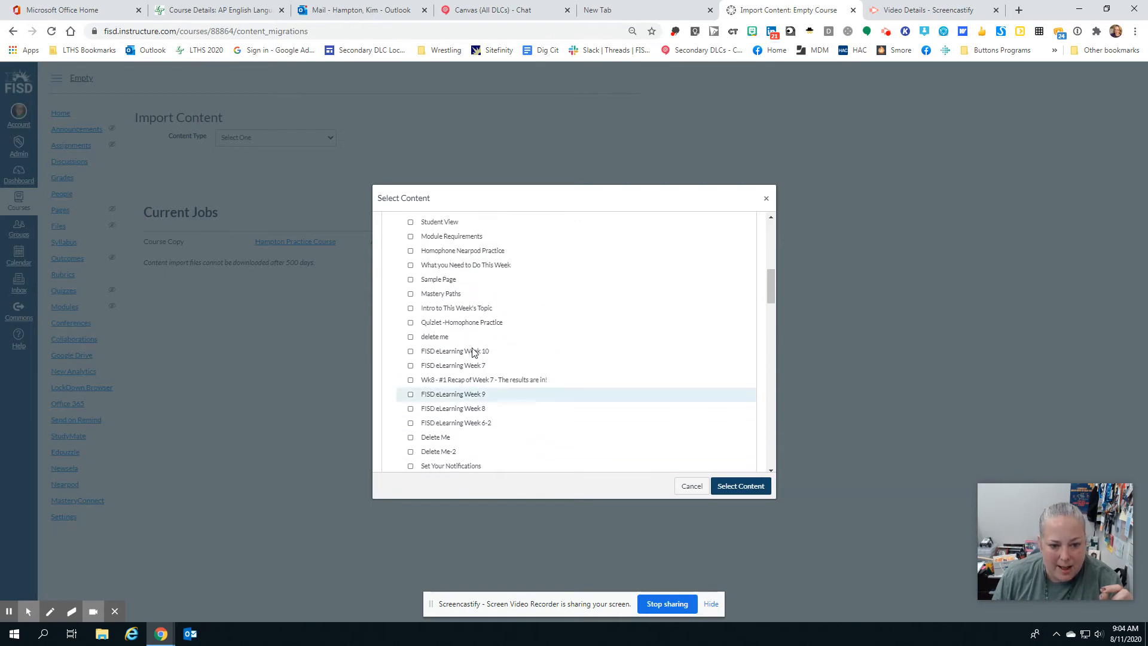
Expand the Modules list in the content selection and mark the Speedgrader module for import
scroll(587, 369, "up", 6)
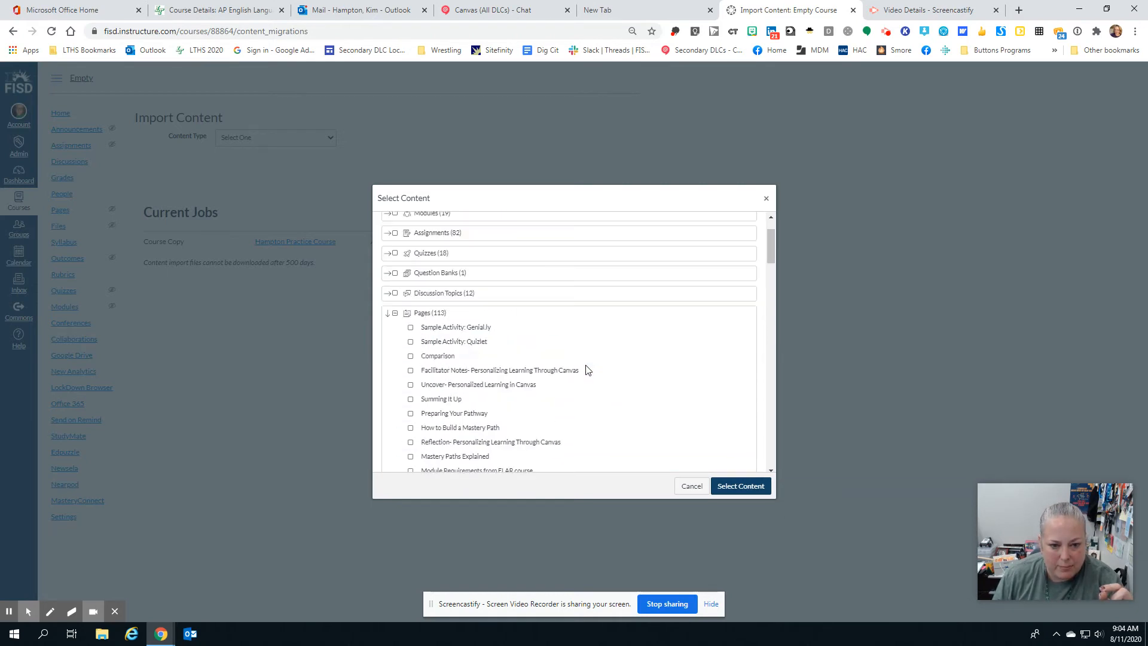
left_click(388, 273)
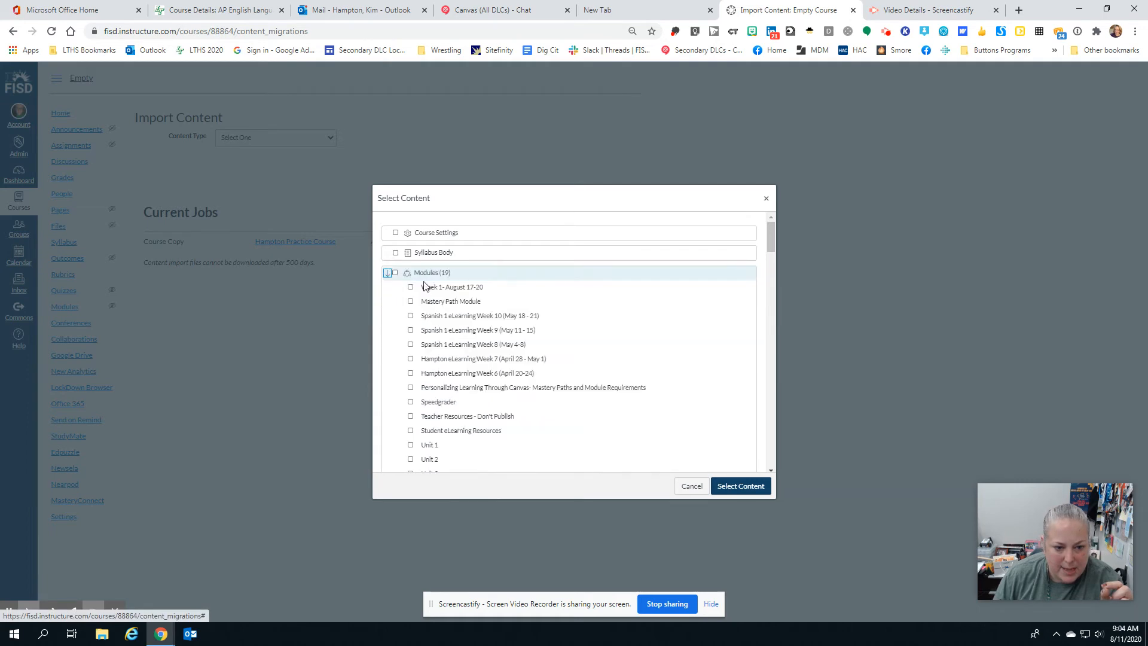
scroll(492, 332, "down", 1)
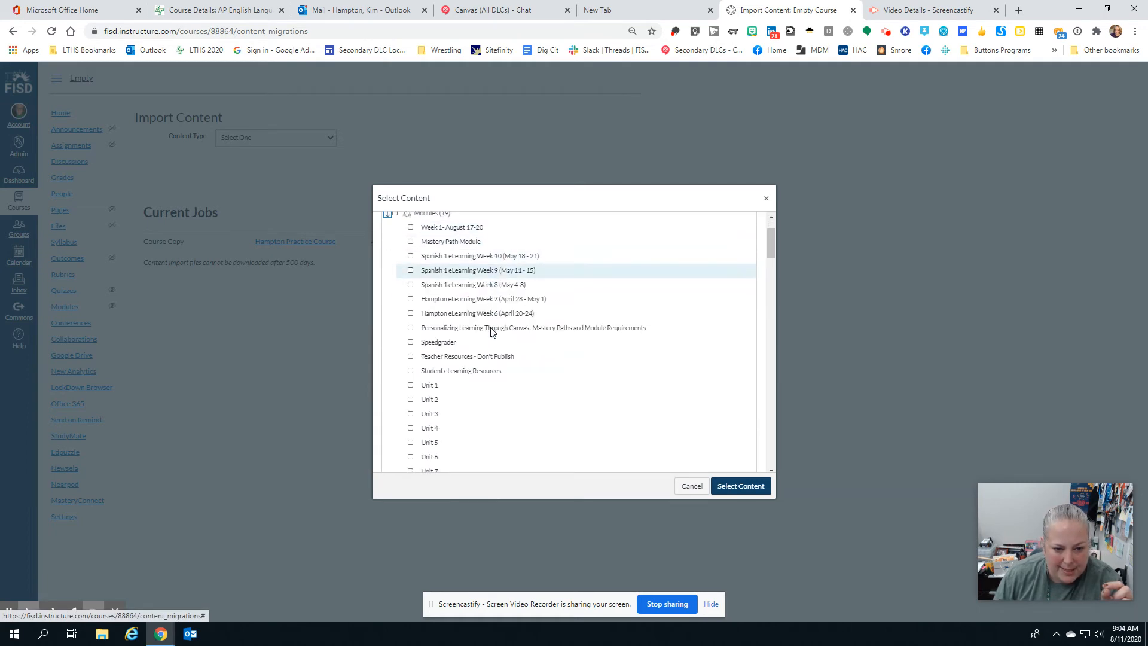
left_click(411, 343)
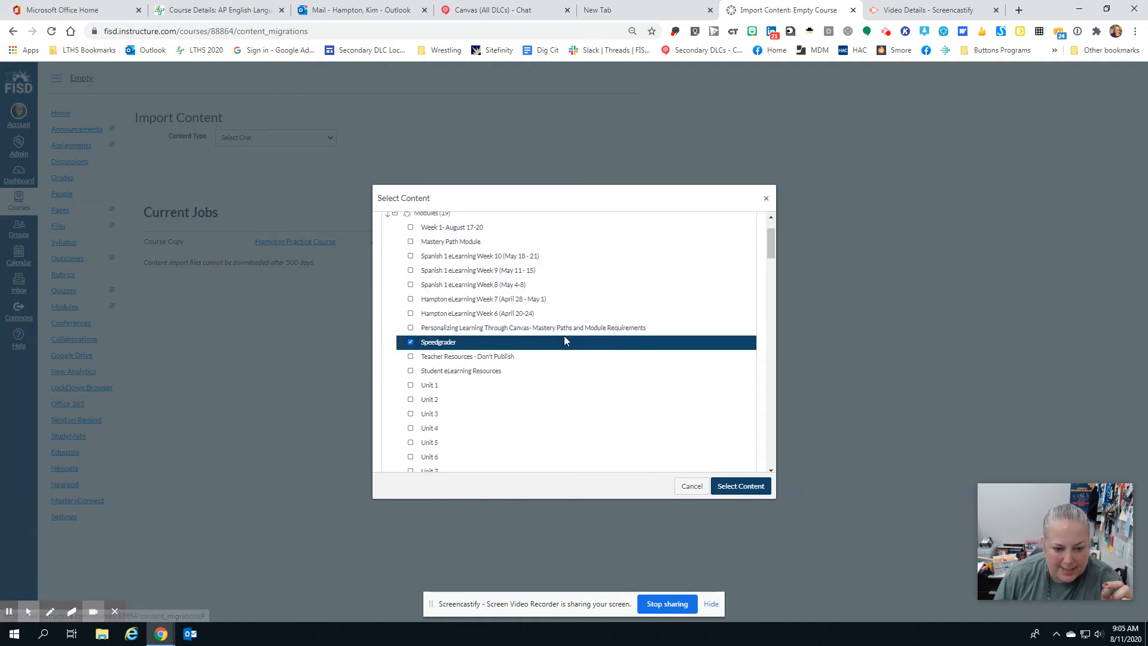
Recheck the marked pages and mark the Student eLearning Resources module for import
scroll(566, 341, "down", 8)
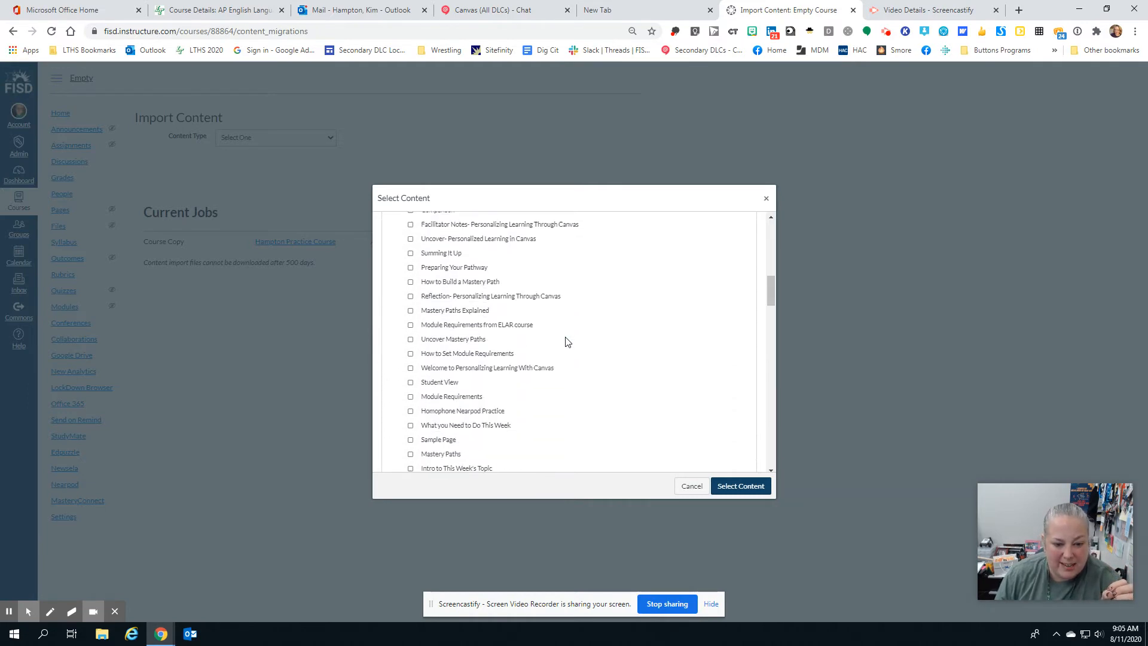
scroll(568, 341, "down", 6)
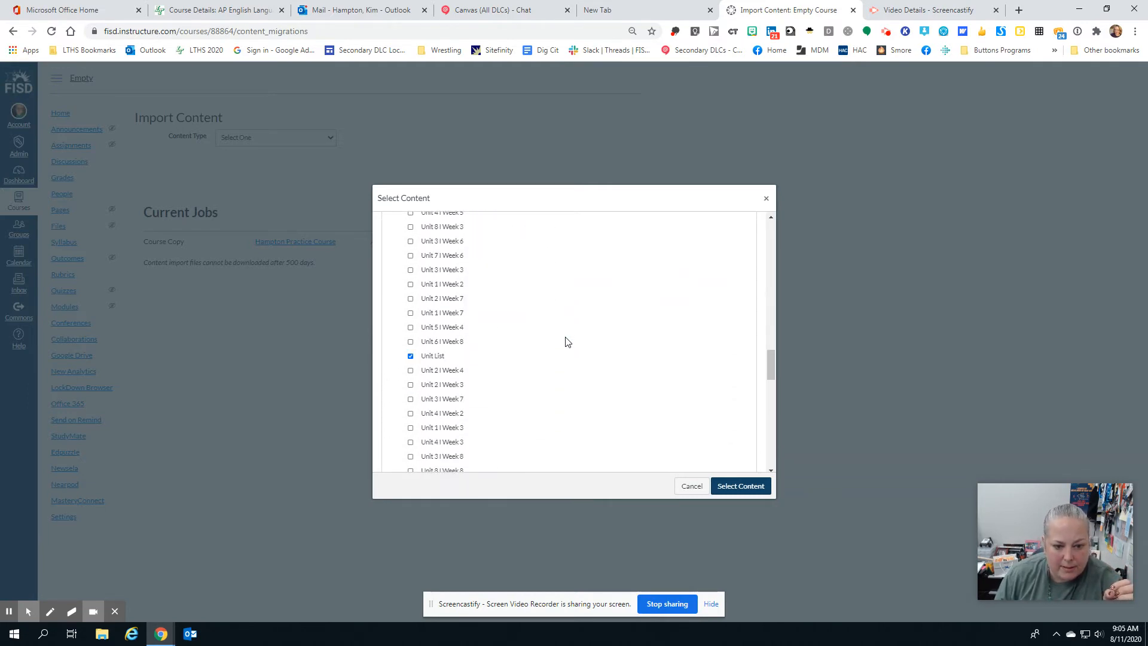
scroll(567, 342, "down", 4)
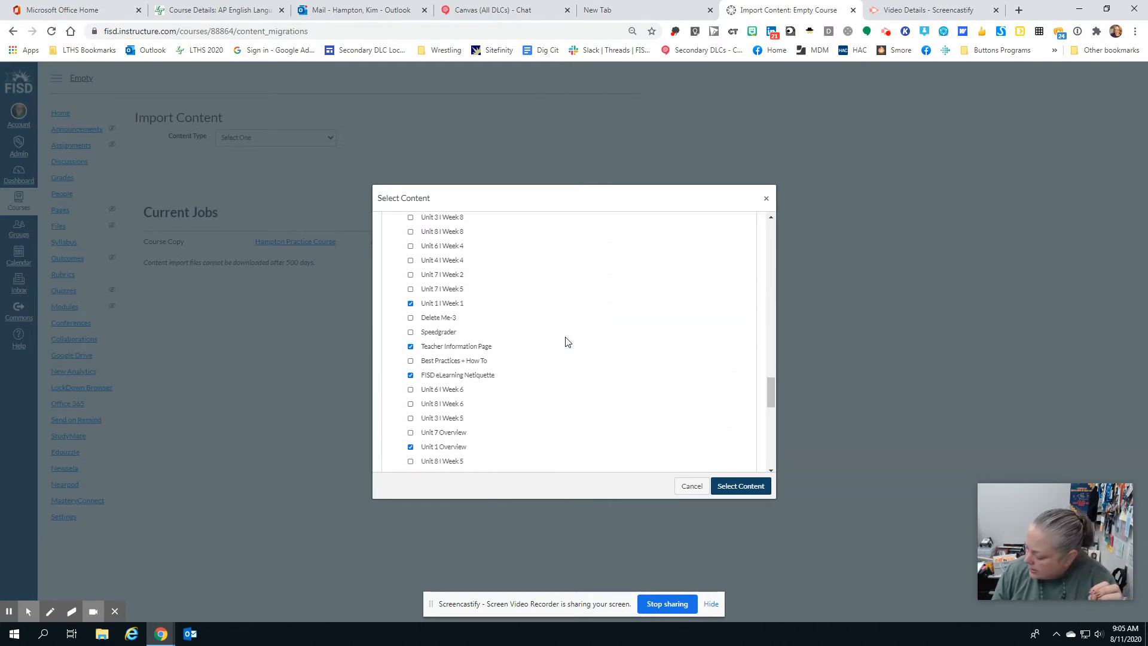
scroll(567, 341, "up", 10)
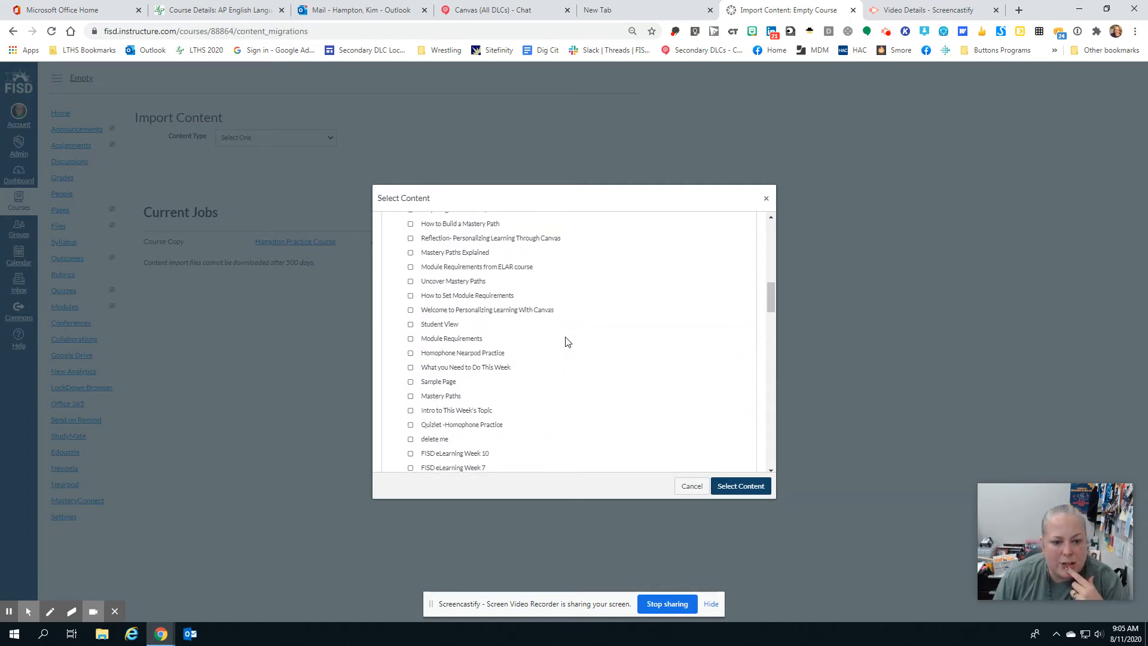
scroll(568, 341, "up", 5)
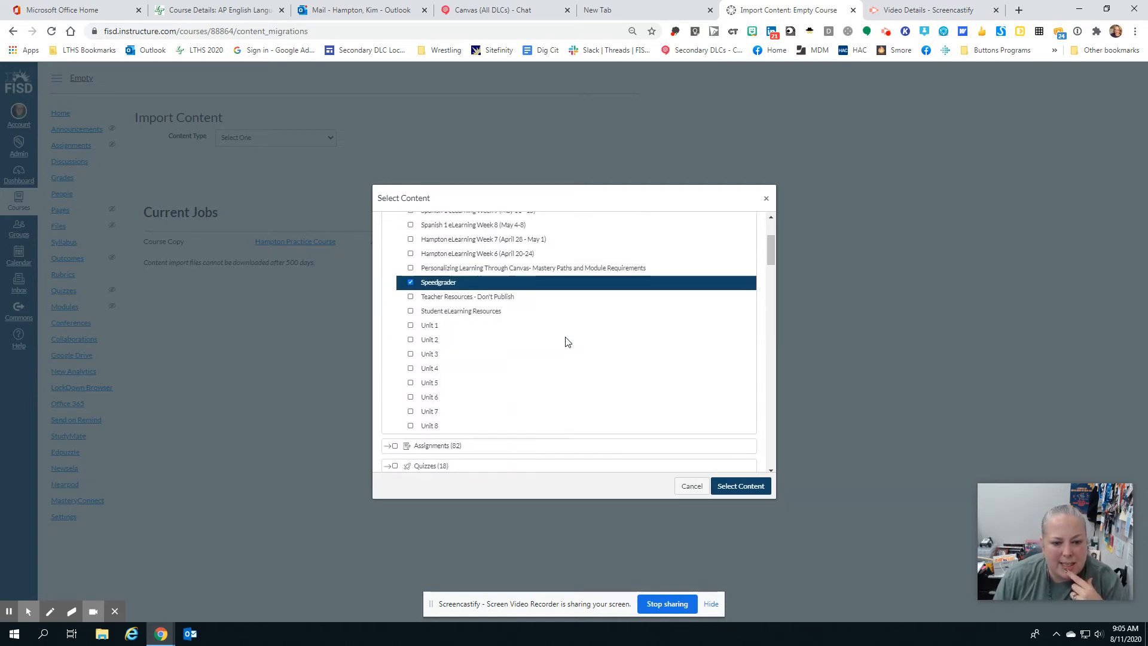
left_click(410, 311)
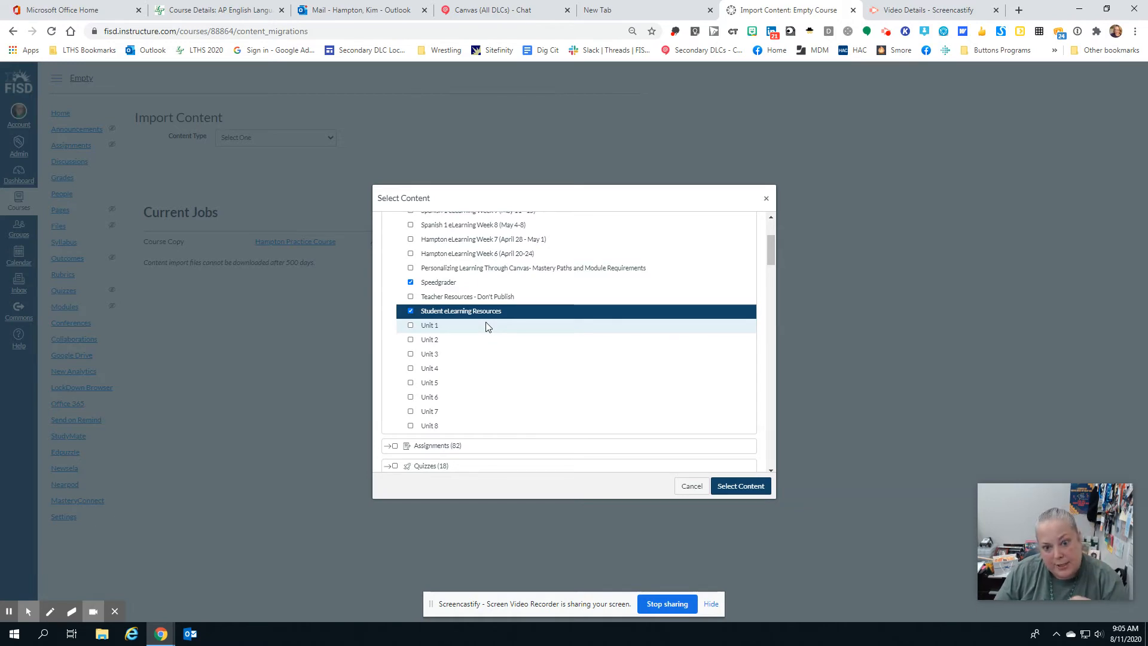
Submit the selected modules and pages to start the course copy
scroll(486, 326, "down", 15)
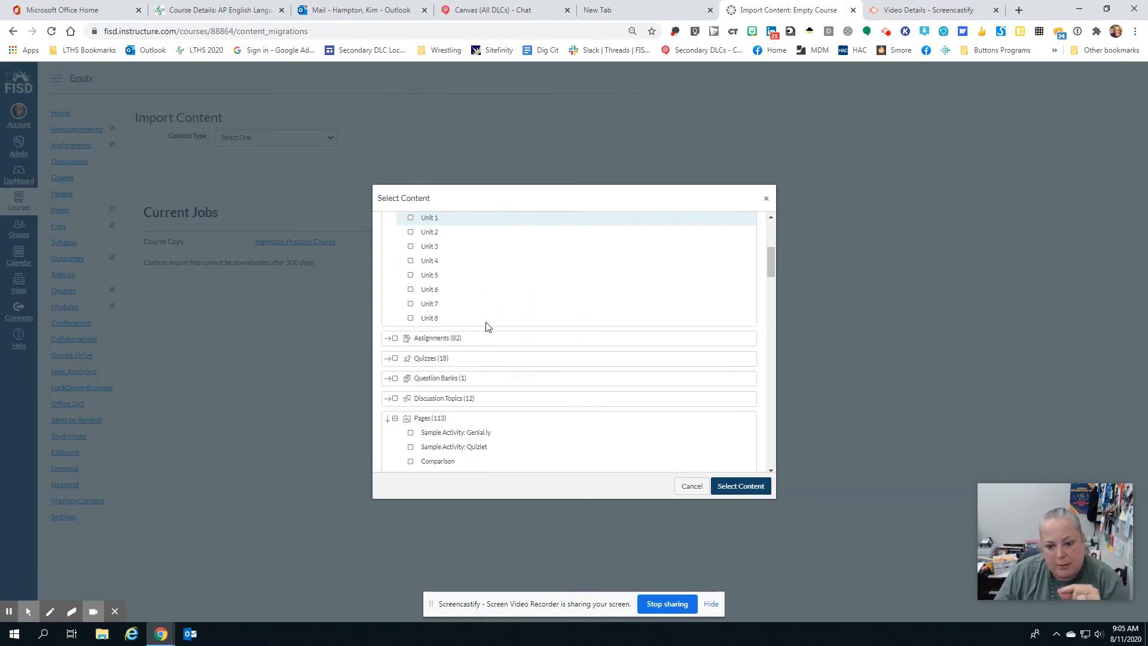
left_click(723, 485)
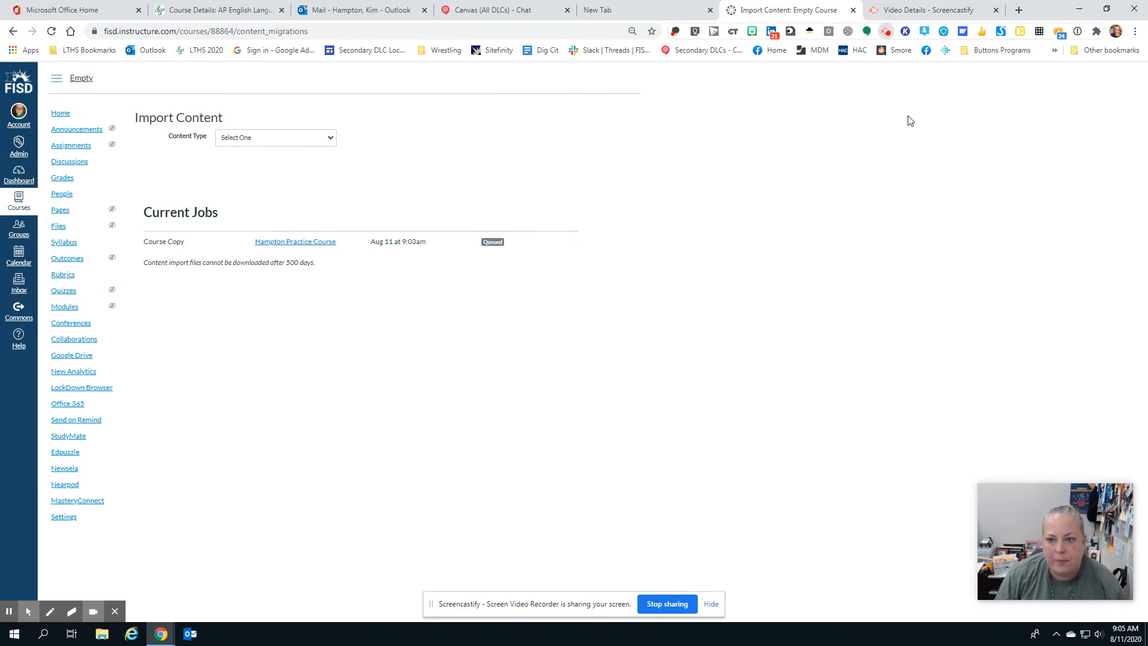
left_click(815, 157)
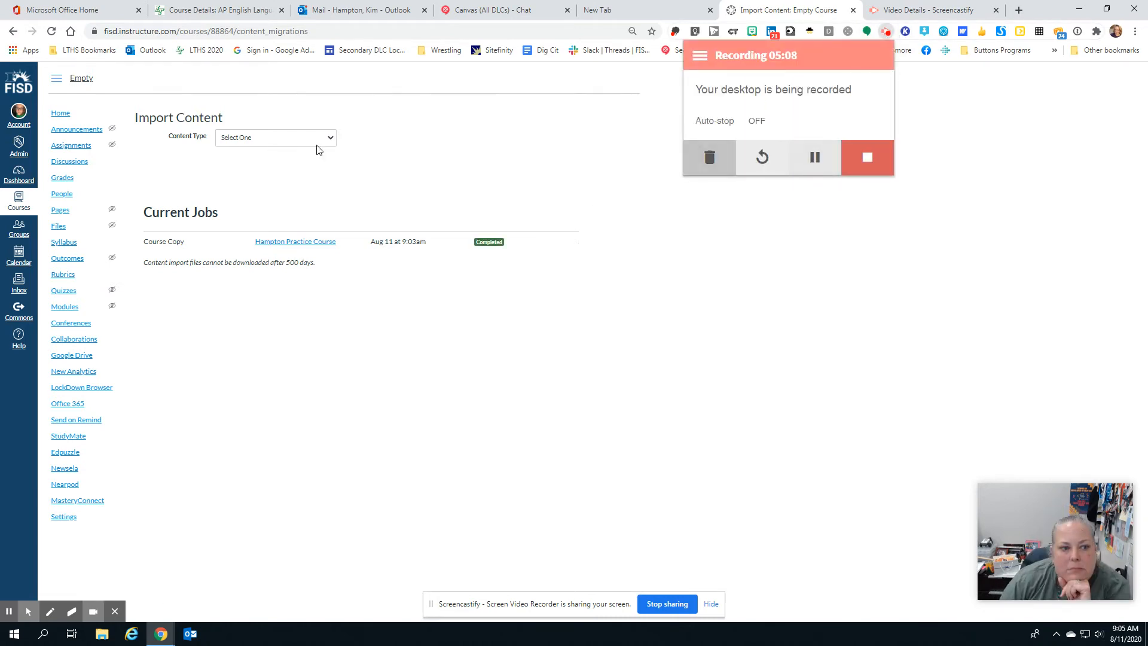
Set the course home page to the Pages Front Page, Home, and save the choice
left_click(59, 114)
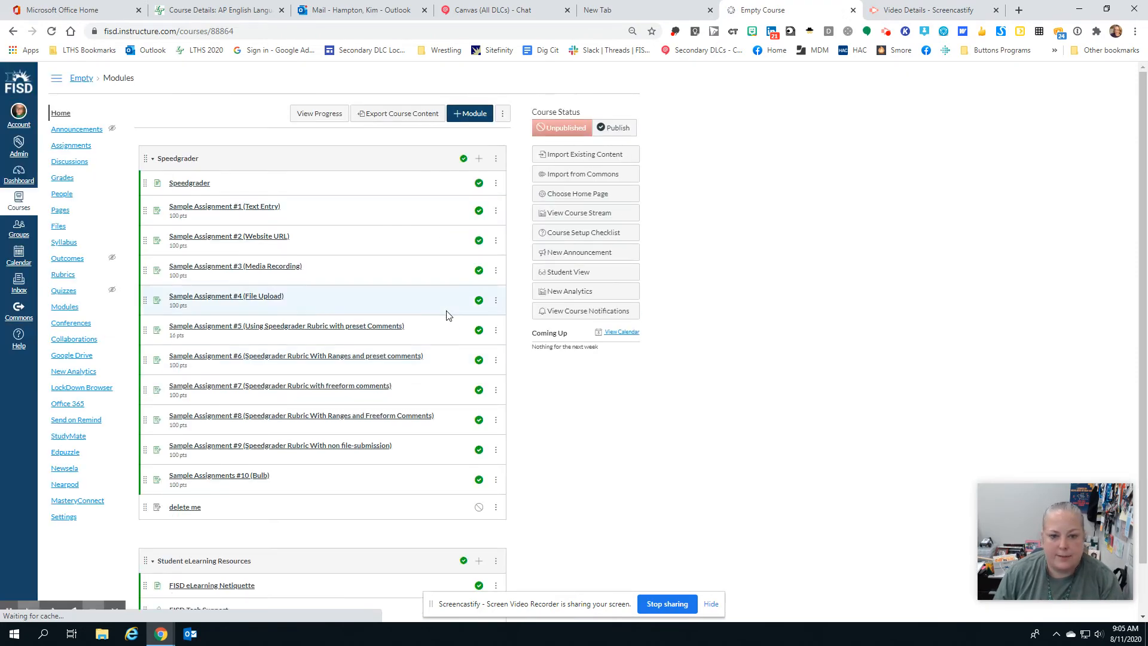
left_click(568, 199)
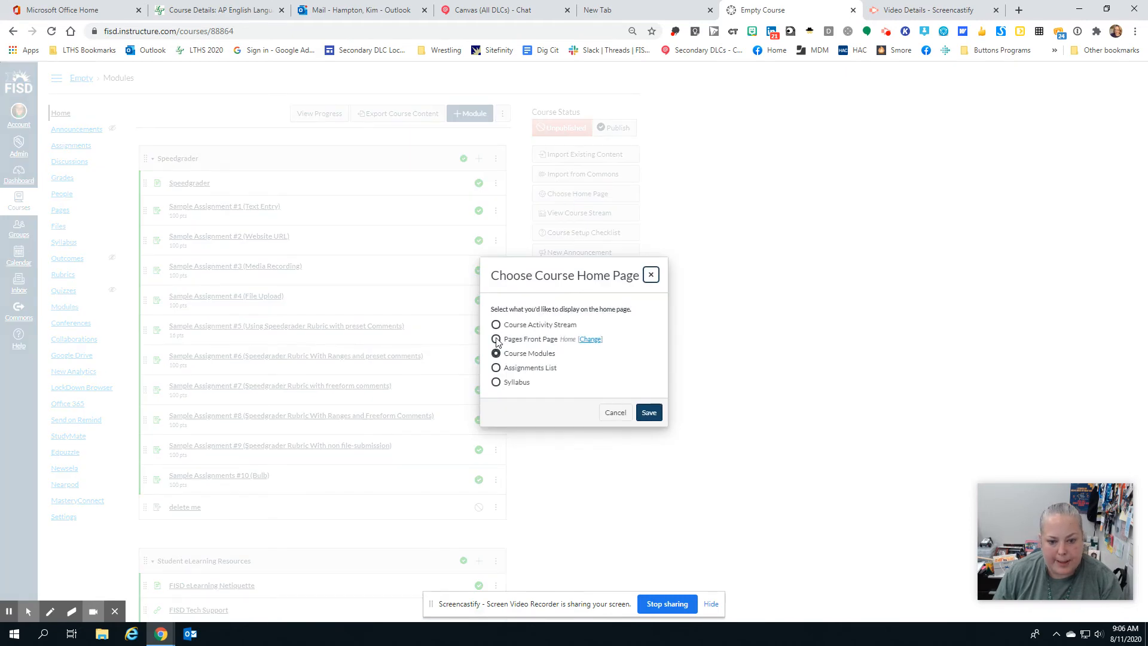
left_click(497, 340)
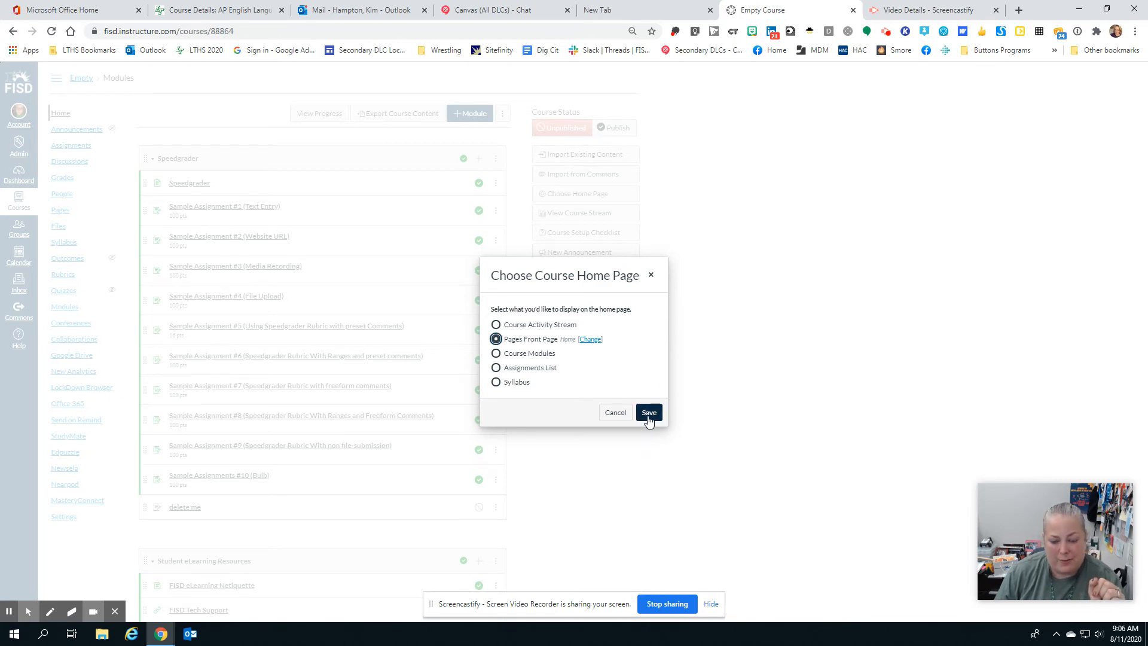
left_click(648, 412)
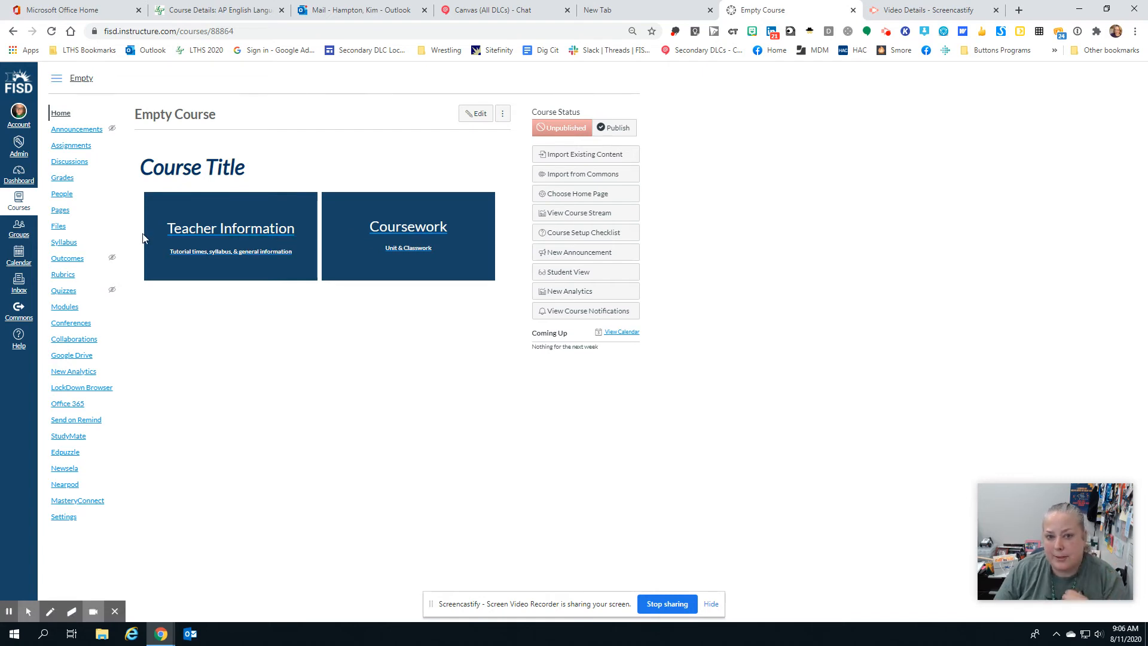
Follow the home page links to examine the Teacher Information, Unit List, Unit 1 Overview and Unit 1 Week 1 pages
left_click(246, 233)
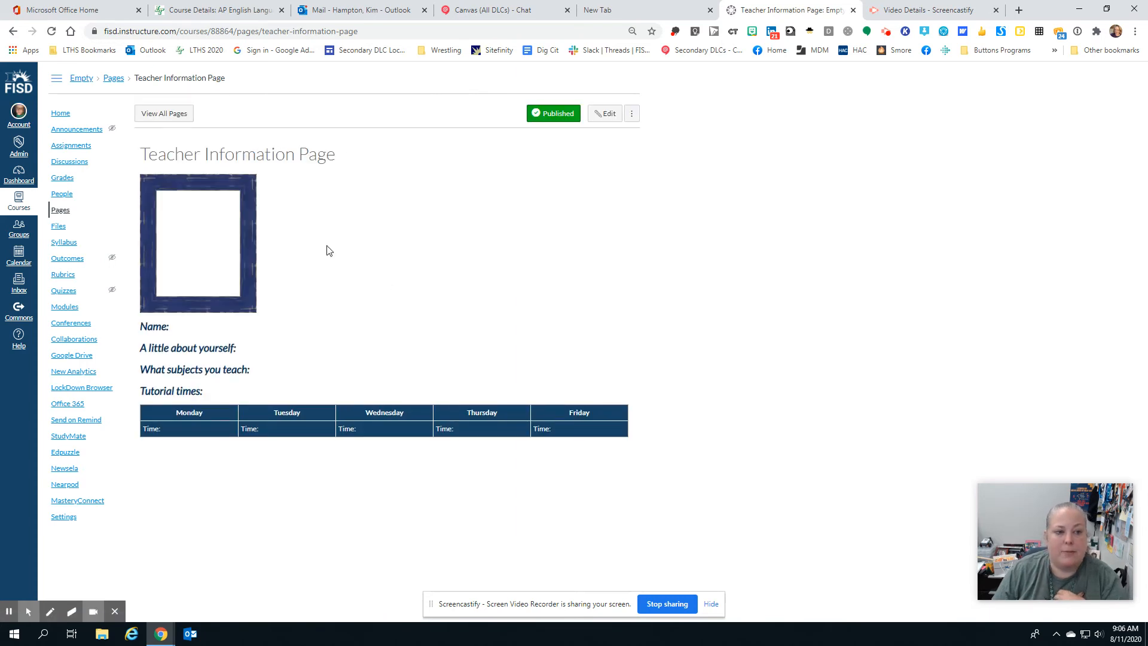
left_click(13, 33)
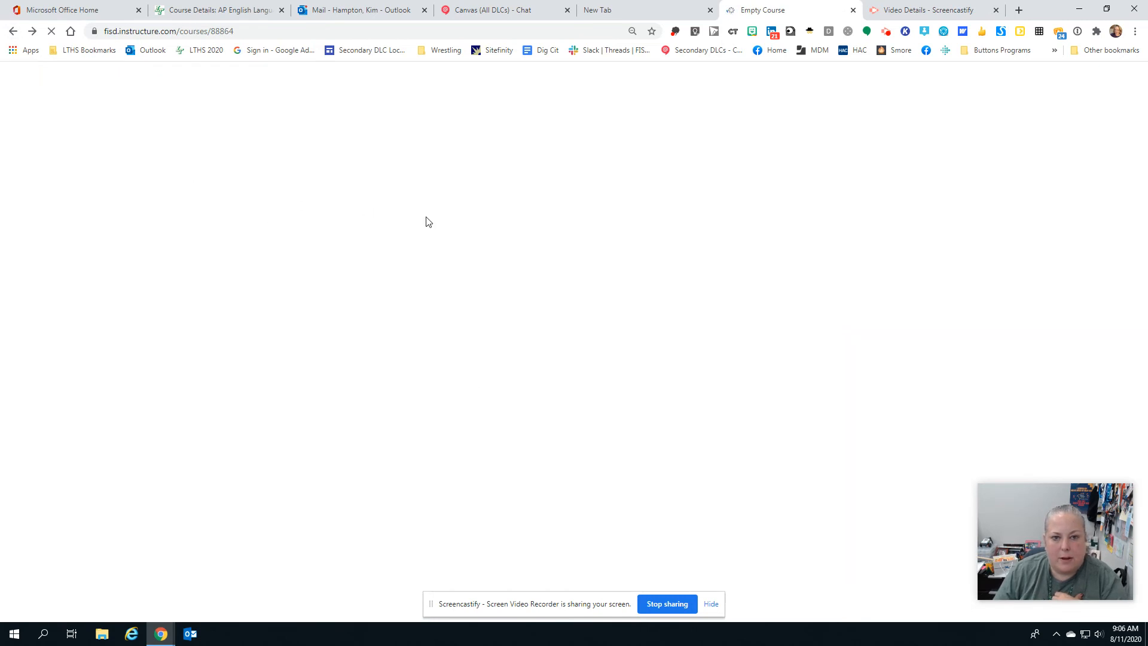
left_click(408, 233)
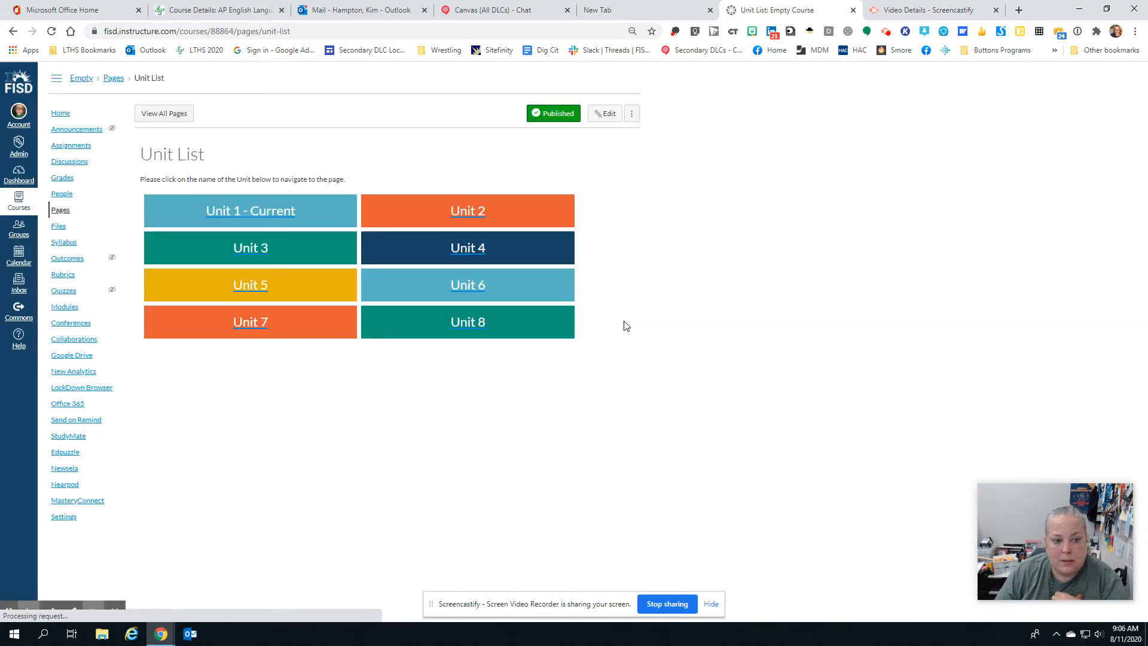
left_click(254, 213)
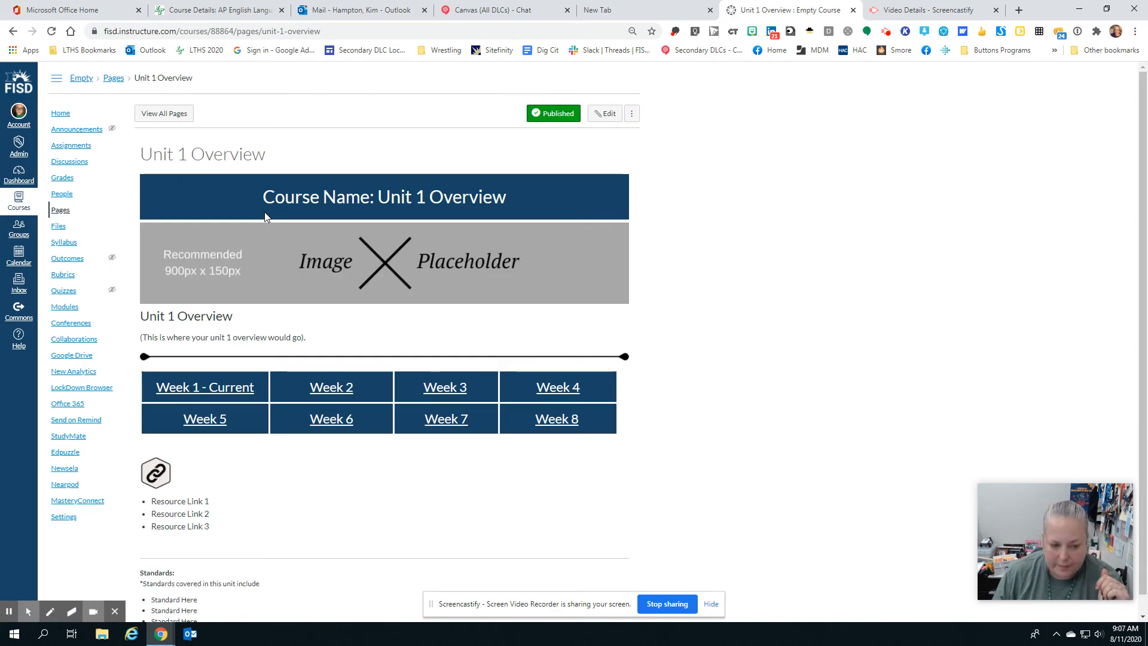
left_click(232, 390)
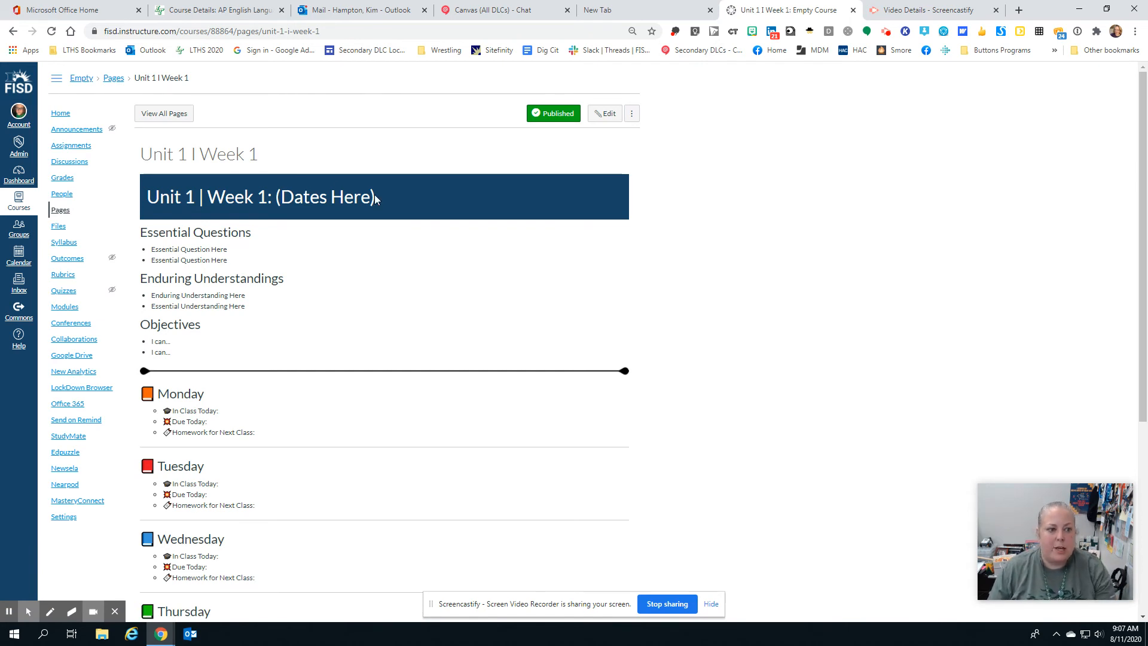
Return to the course home, view the list of all pages, and open the Unit 1 I Week 1 page
left_click(67, 116)
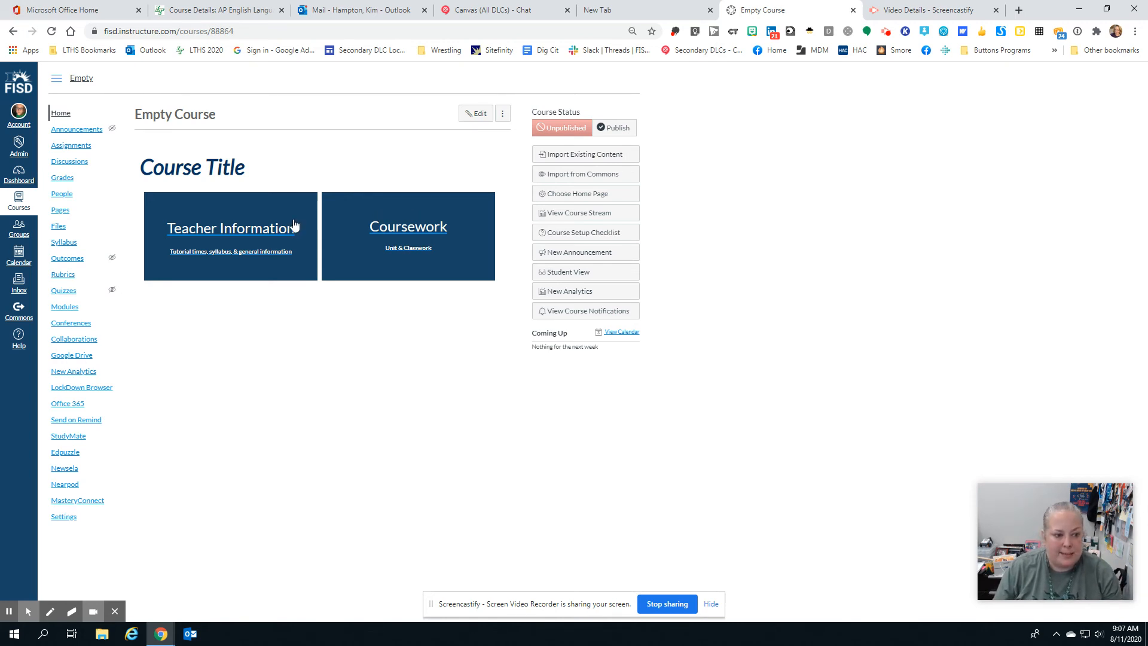
left_click(62, 212)
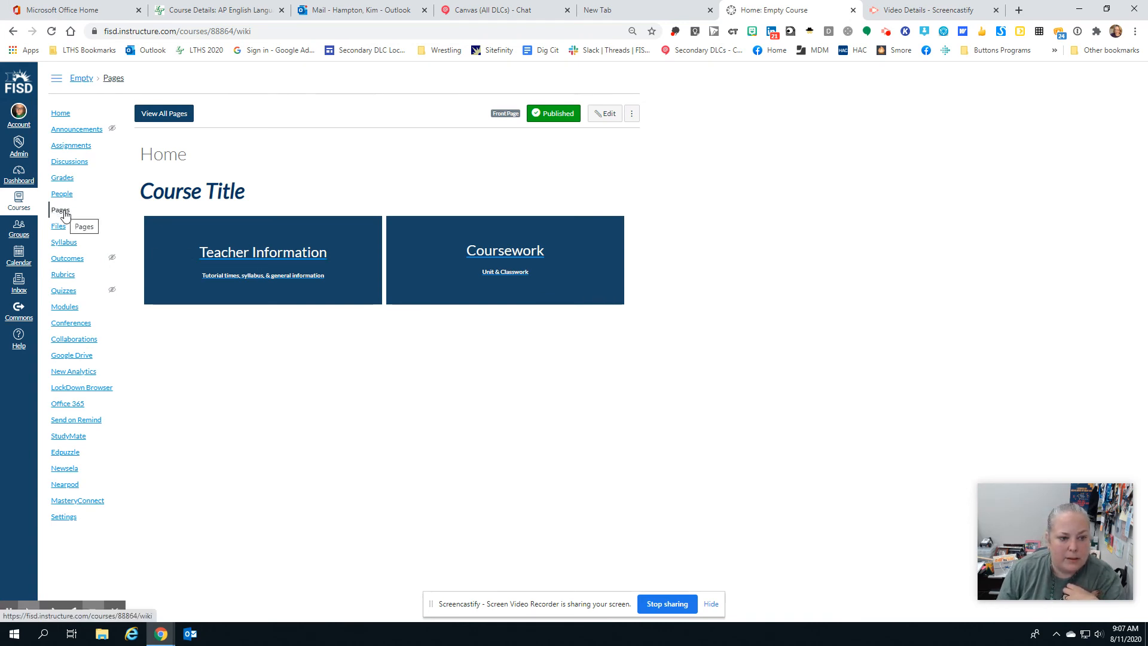
left_click(168, 114)
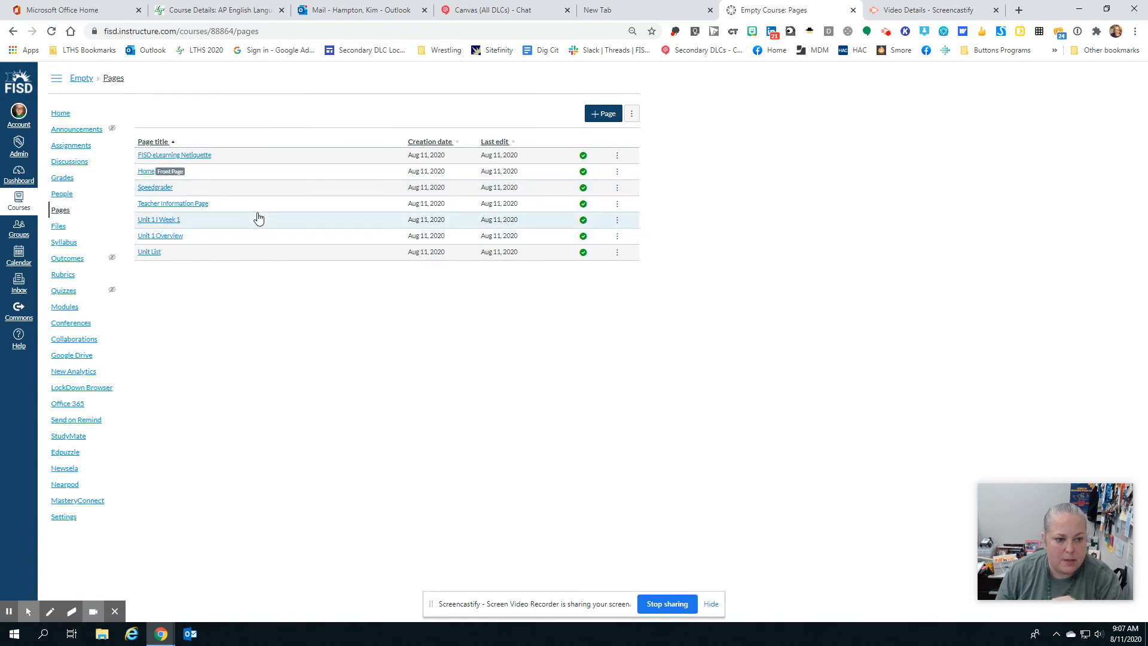
left_click(172, 220)
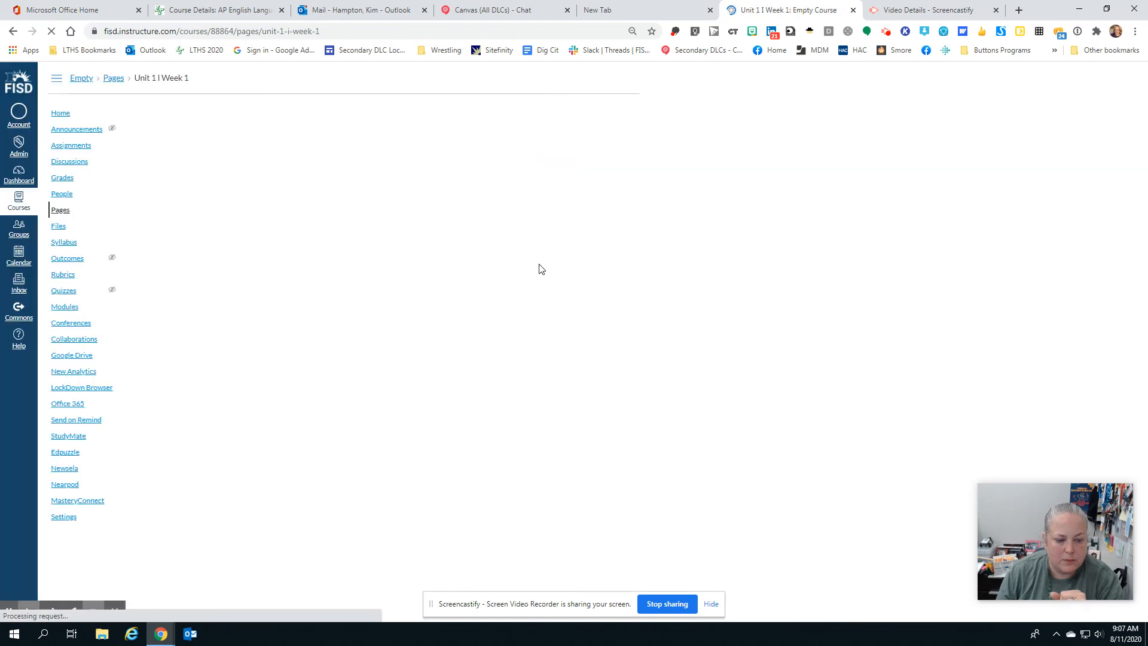
Open the Unit 1 I Week 1 page for editing and enlarge the content editor to show the weekday sections
left_click(604, 113)
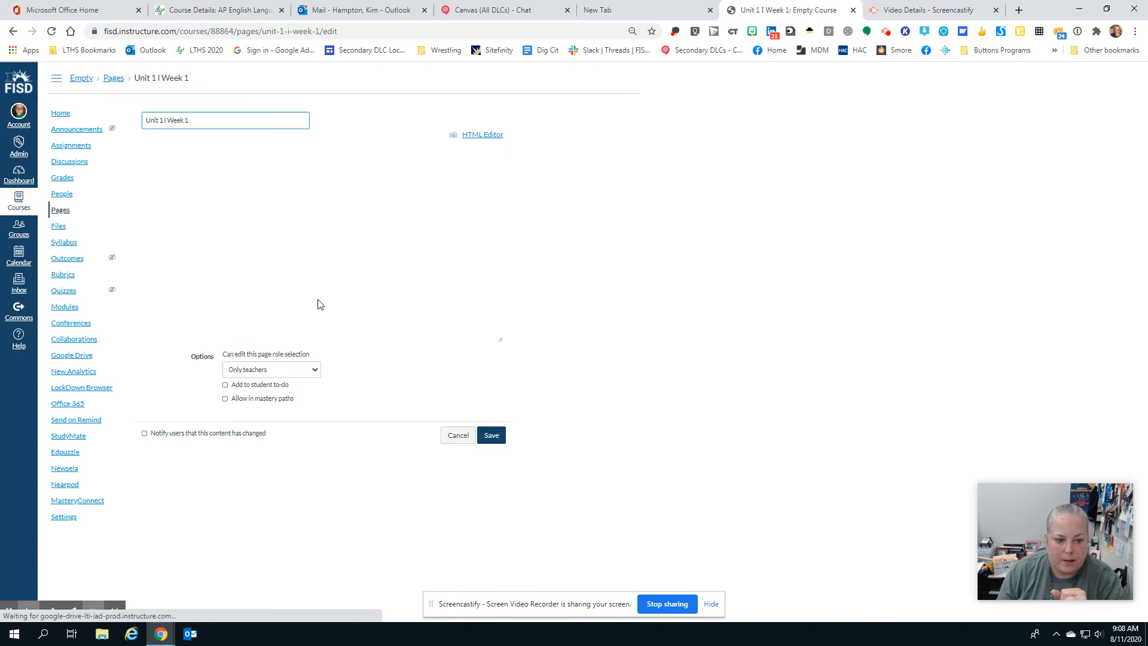
scroll(321, 254, "down", 2)
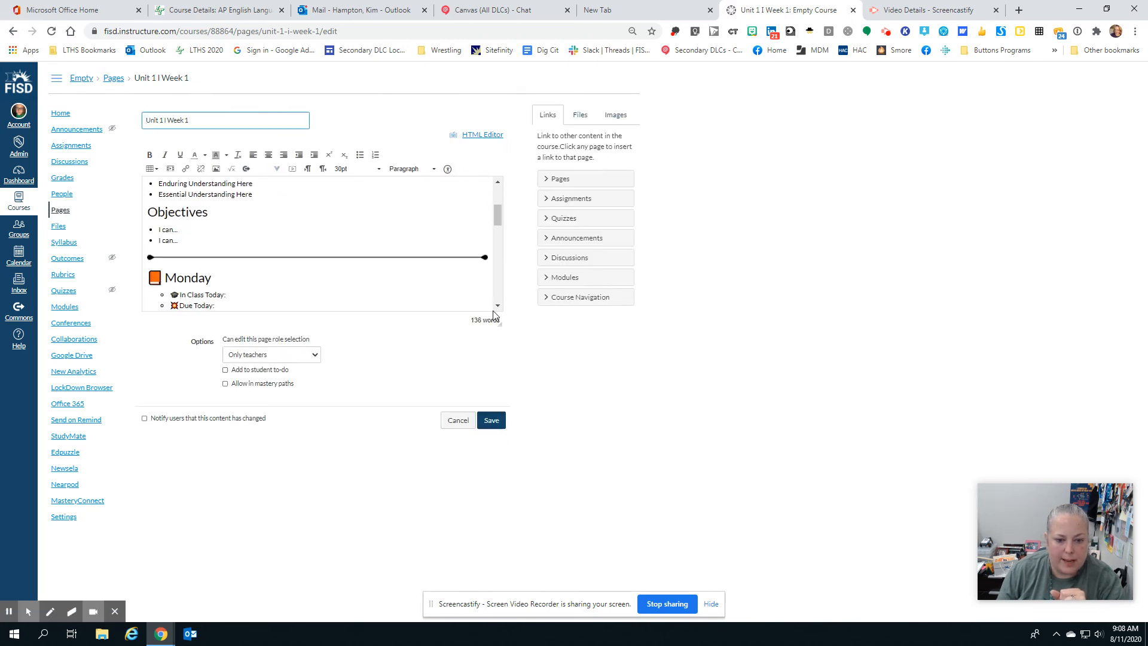
left_click_drag(500, 323, 502, 561)
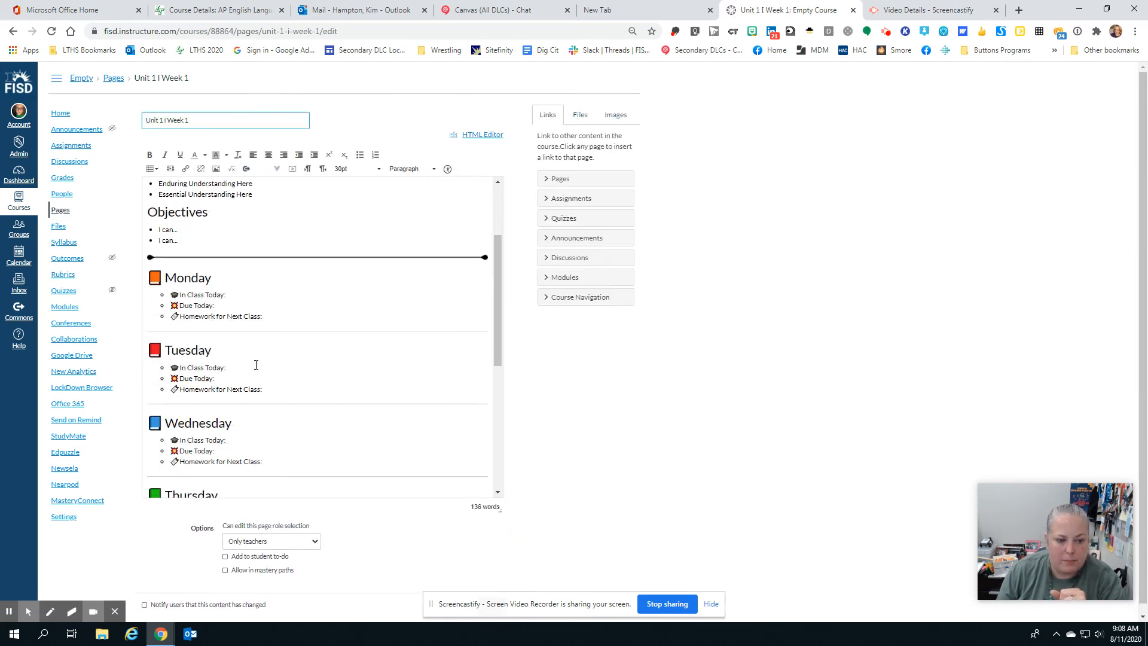
scroll(254, 365, "down", 2)
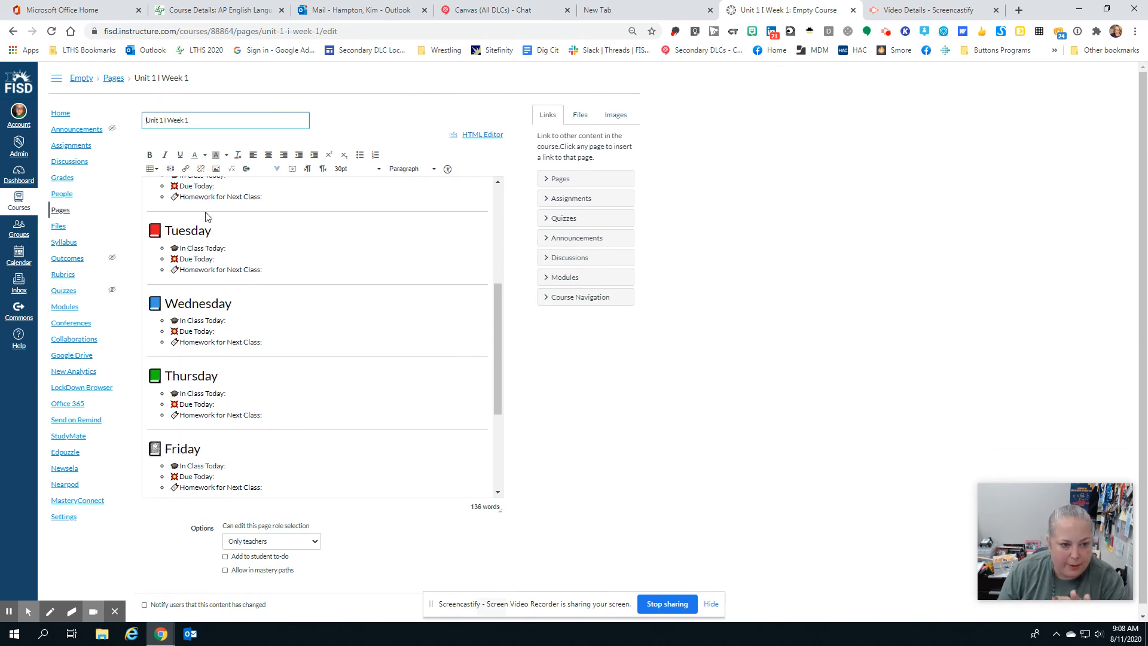
Enter "Content" after In Class Today in the Tuesday section, correcting its capitalization
left_click(205, 217)
left_click(223, 220)
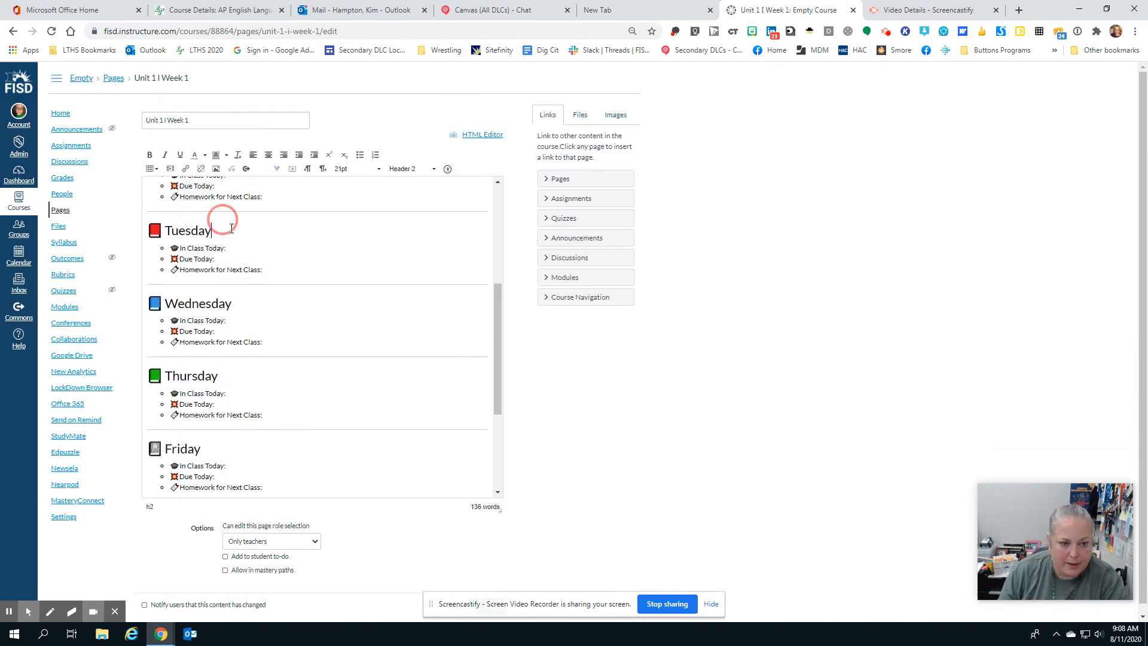
left_click(246, 250)
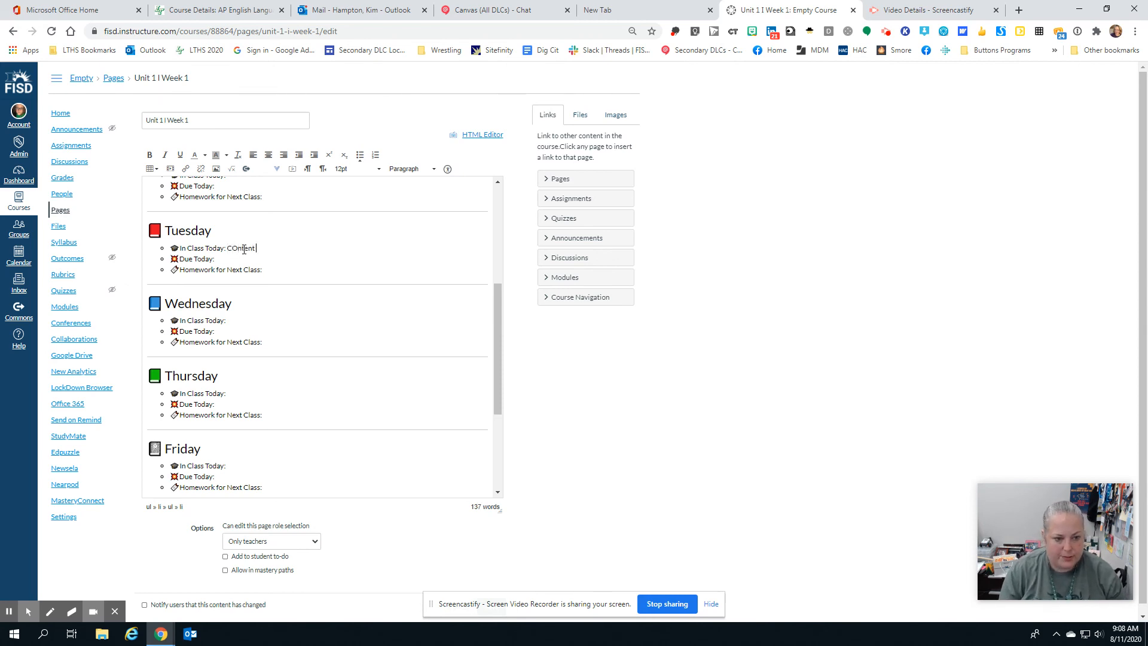
left_click(235, 249)
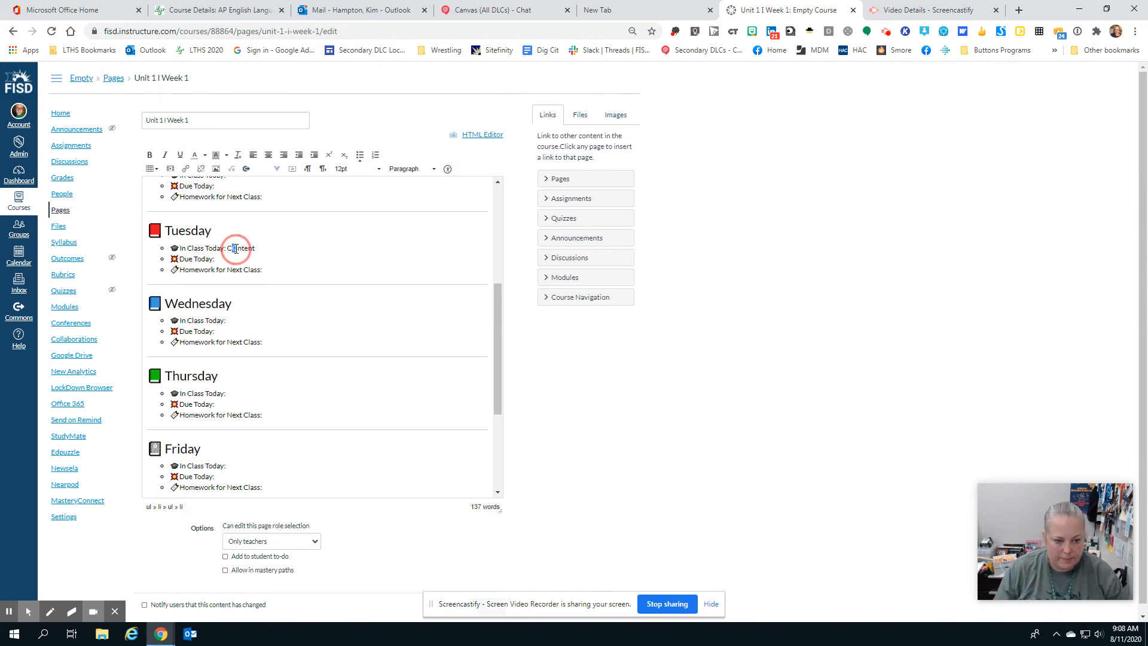
left_click(266, 249)
Link the word "Content" in the Tuesday section to the course's Home page
left_click_drag(266, 249, 227, 249)
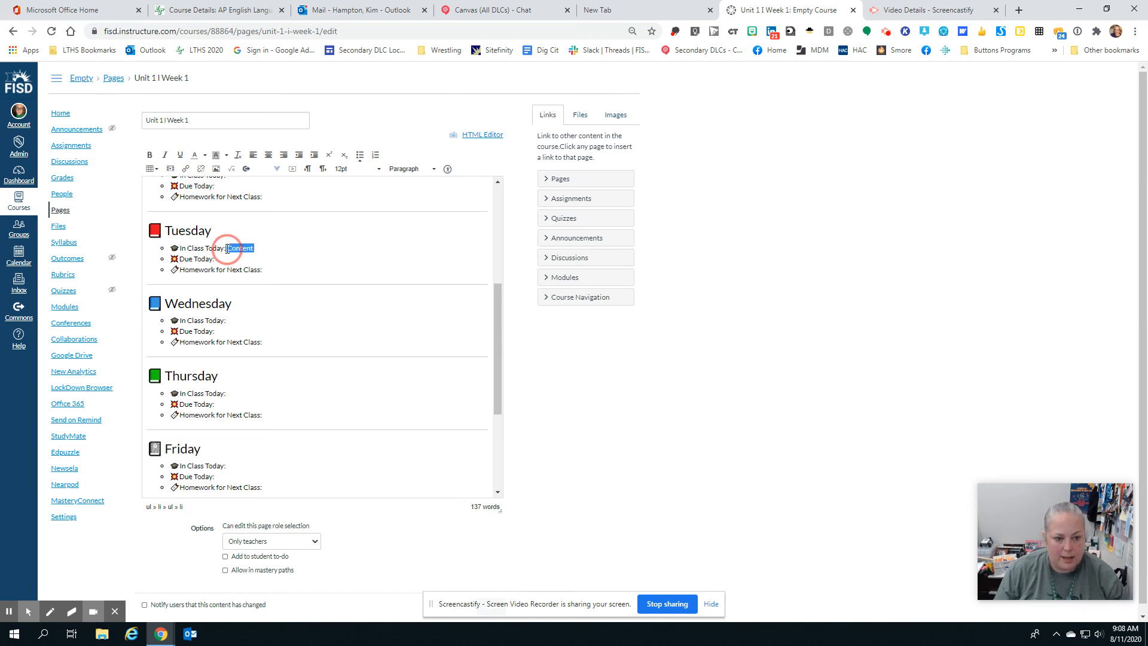
left_click(545, 180)
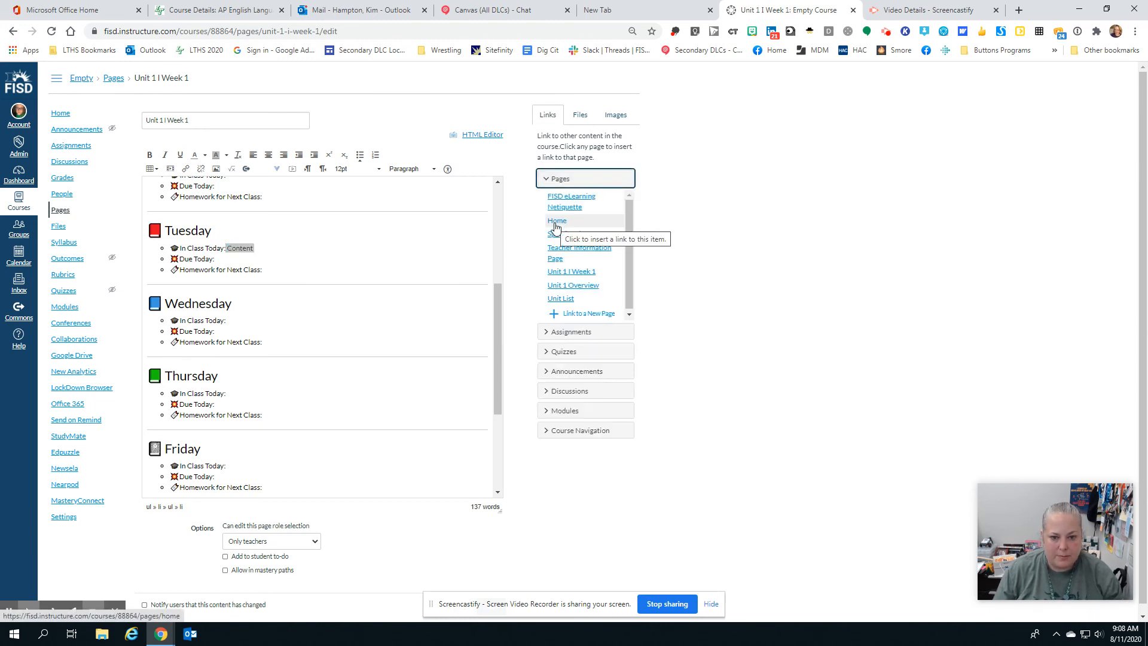
left_click(557, 221)
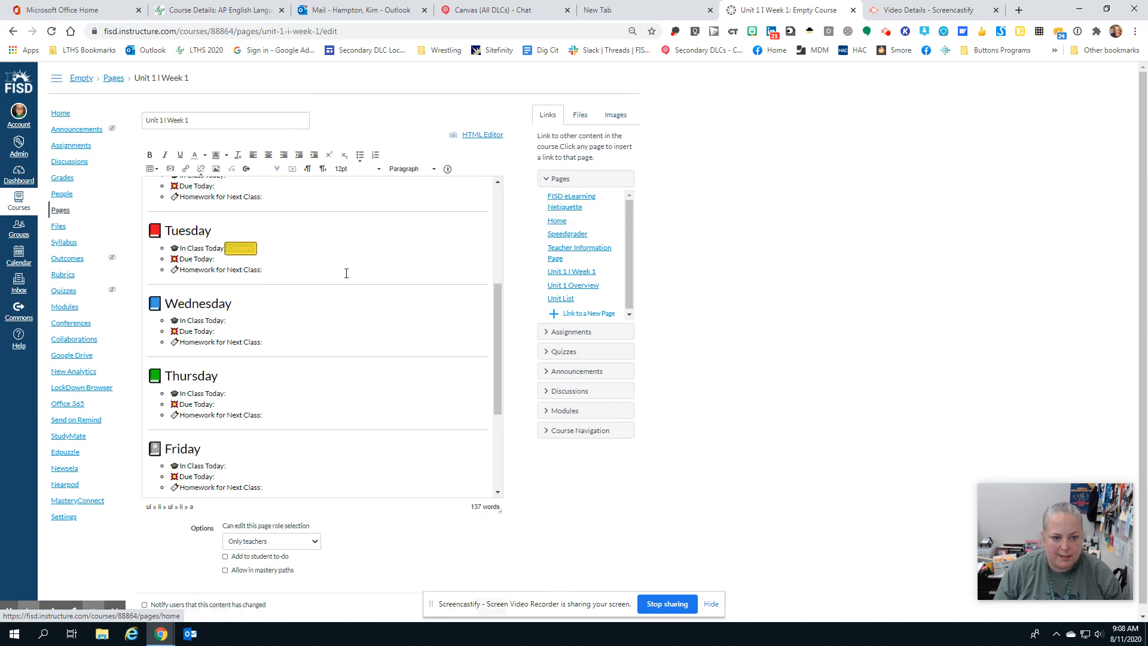
left_click(231, 259)
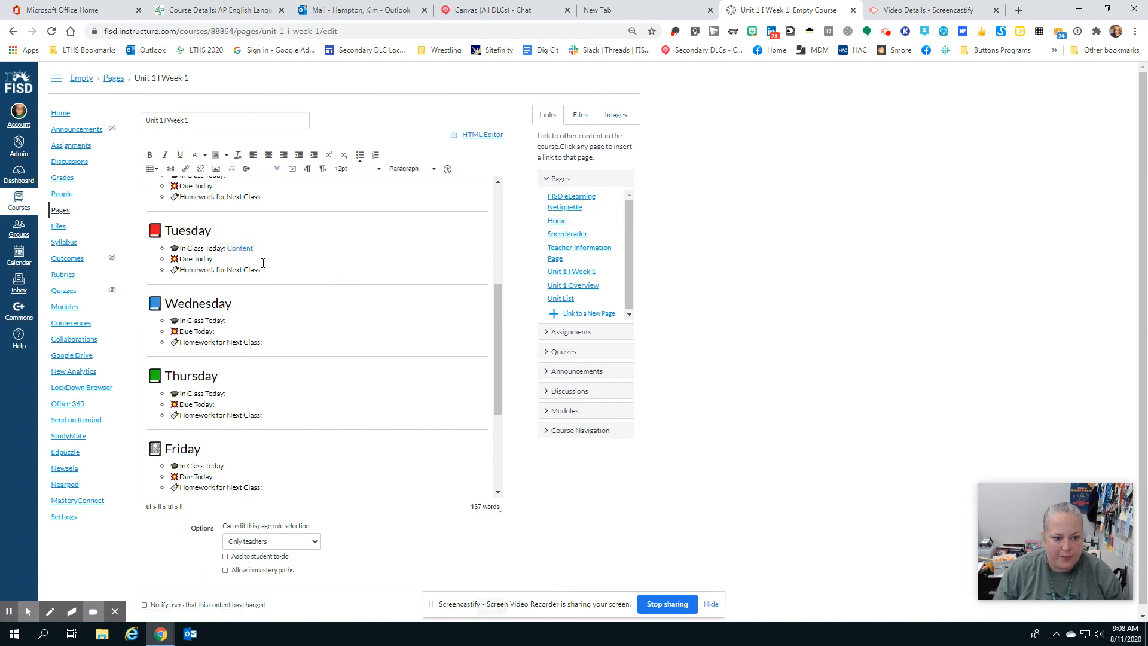
Enter "Work through SPeedgradrer module" after Wednesday's In Class Today and apply the spelling suggestion "SPeedgrader"
left_click(241, 321)
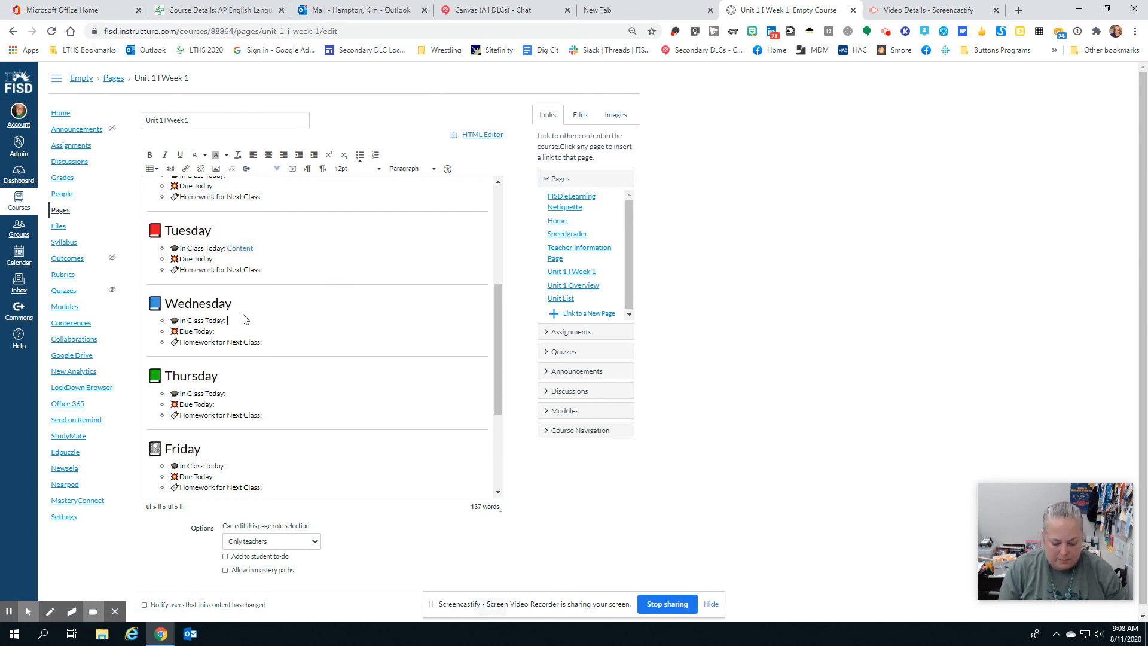
type("Work through SPeedgr")
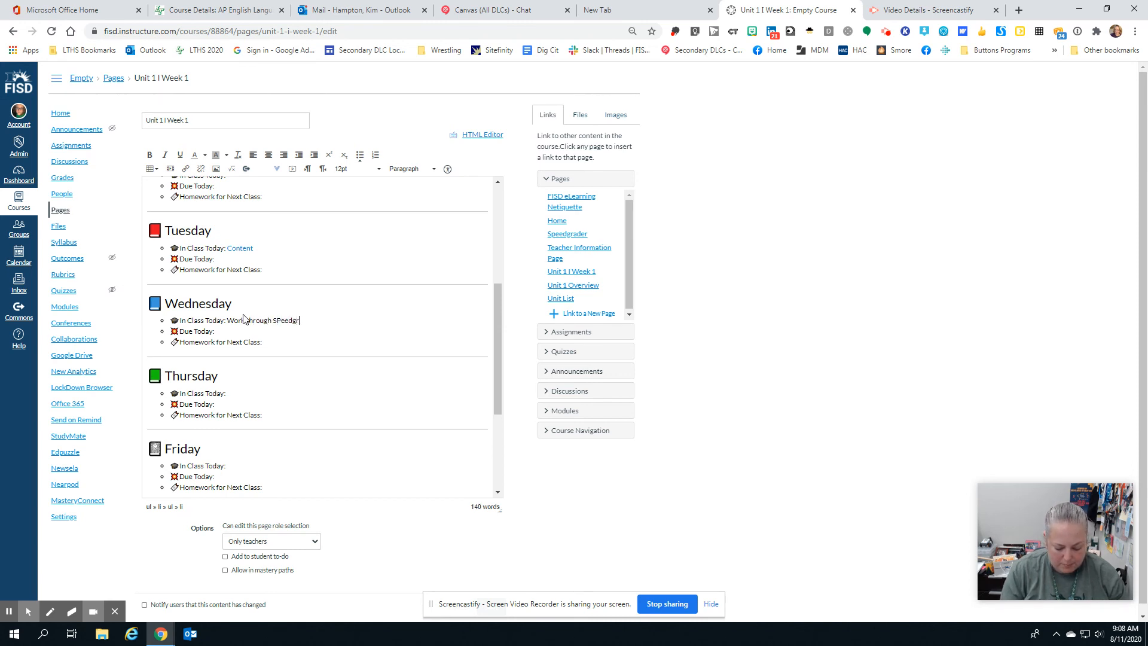
type("adrer module")
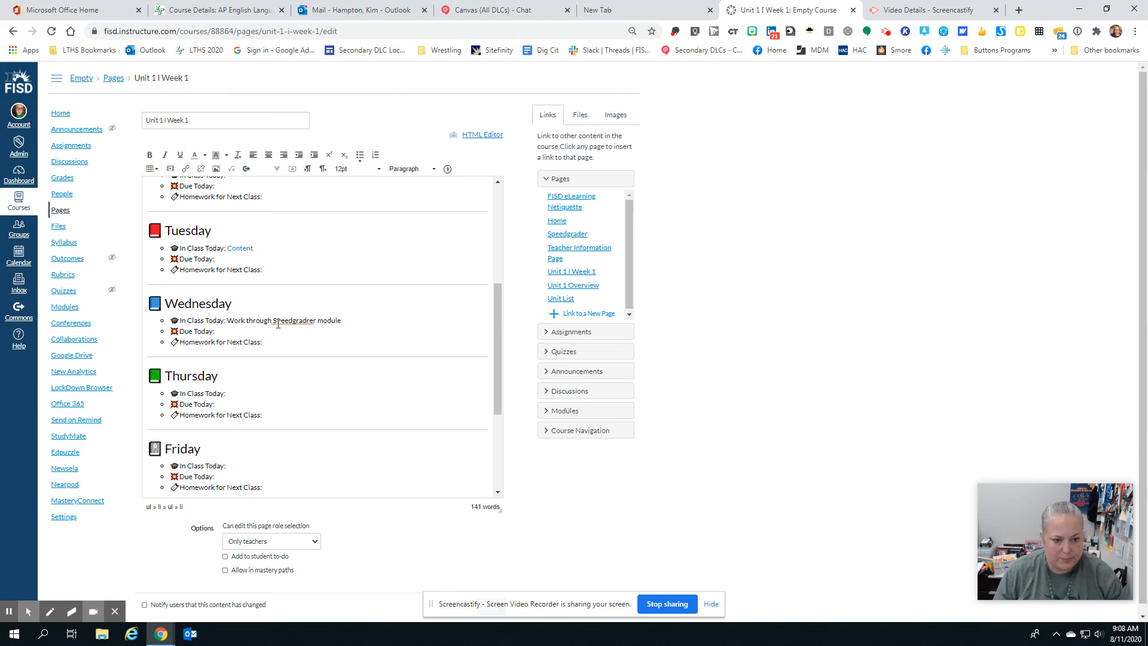
right_click(303, 323)
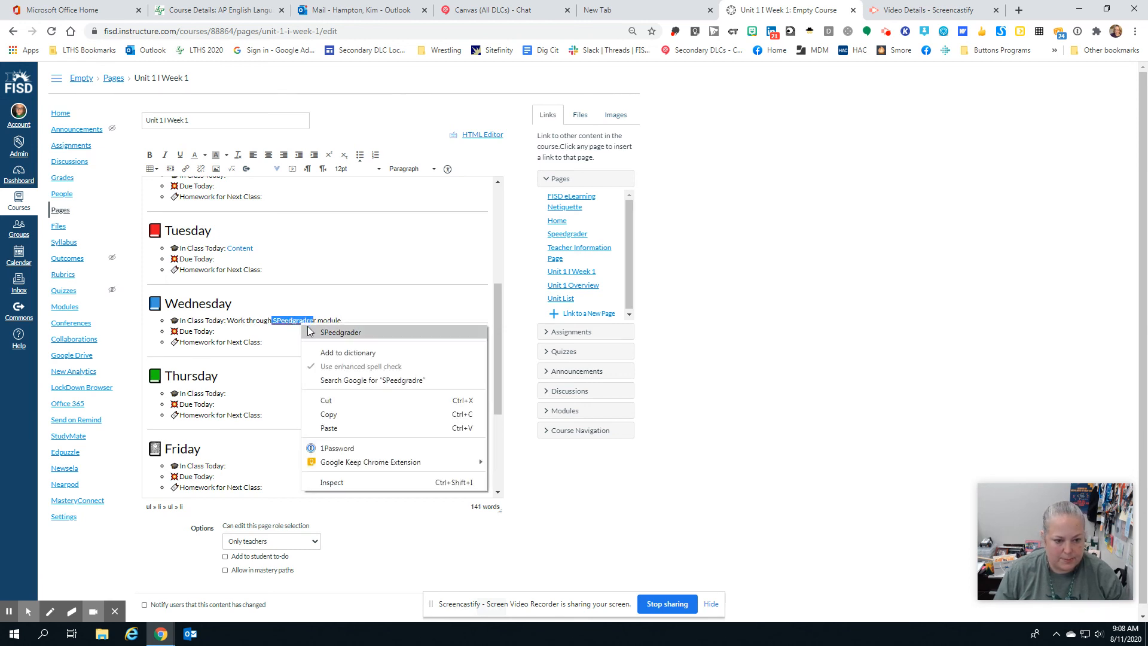
left_click(335, 330)
Link Wednesday's whole In Class Today entry to the Speedgrader module
left_click_drag(377, 321, 227, 322)
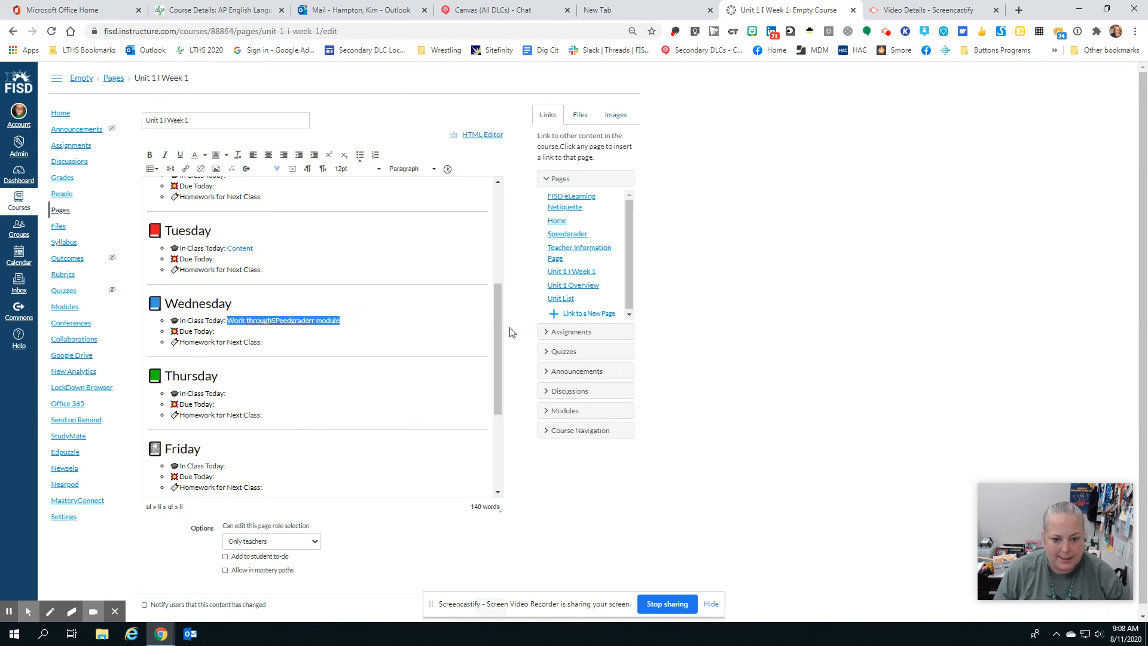
left_click(547, 410)
left_click(567, 294)
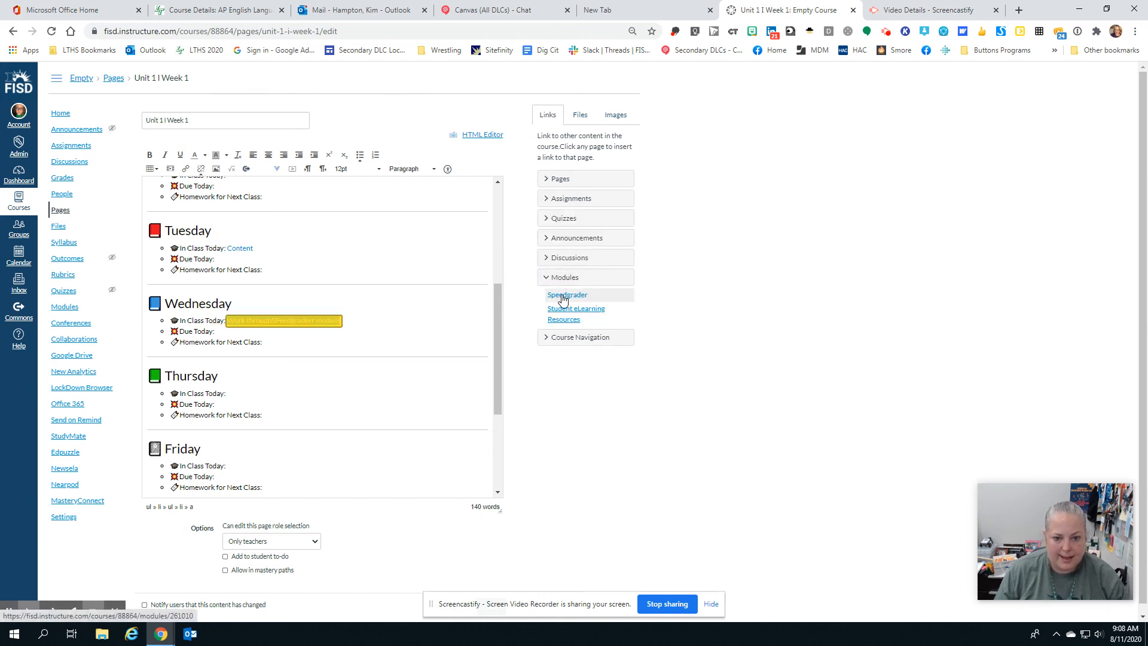
left_click(374, 305)
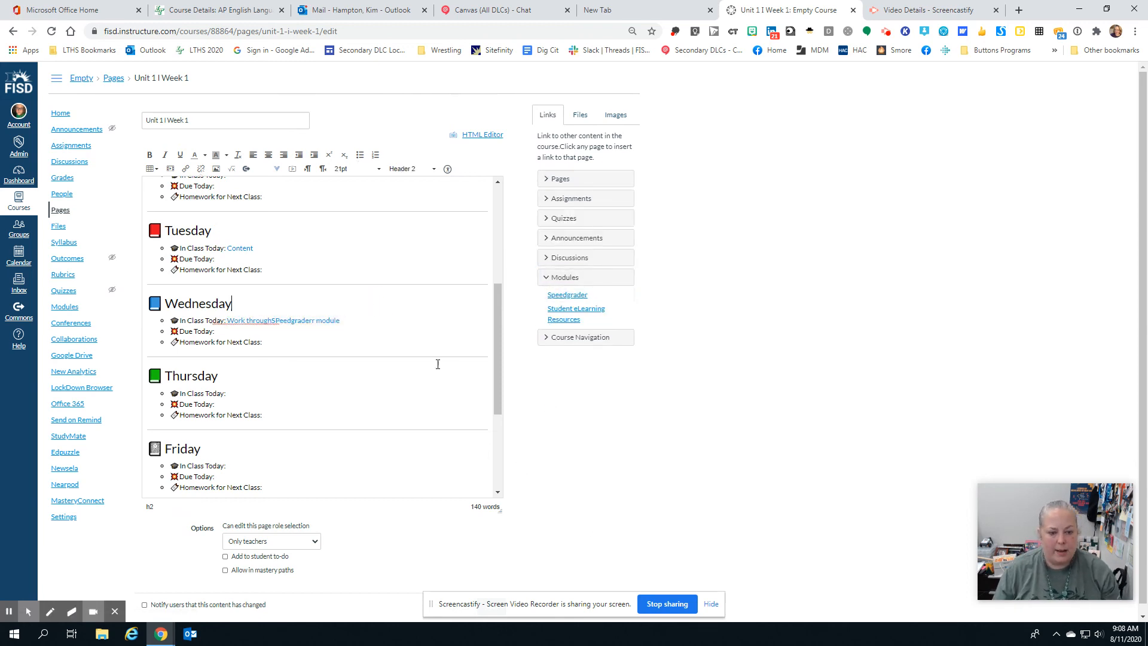
Hide the screen-sharing notice and save the edited Unit 1 I Week 1 page
scroll(461, 318, "down", 3)
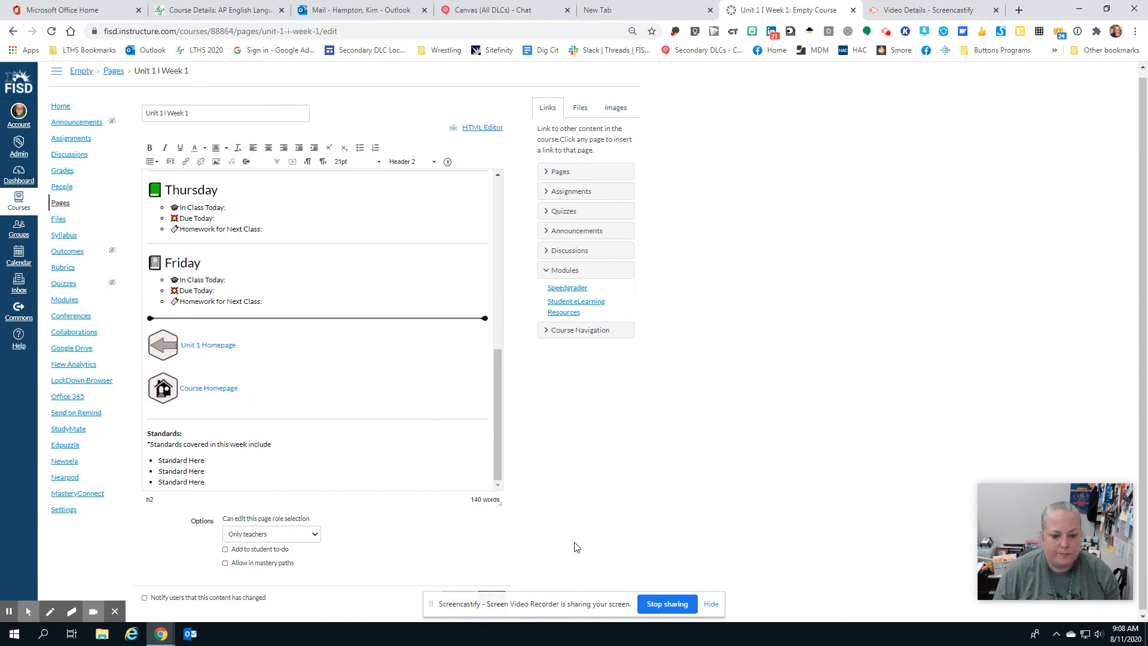
left_click(710, 604)
left_click(489, 607)
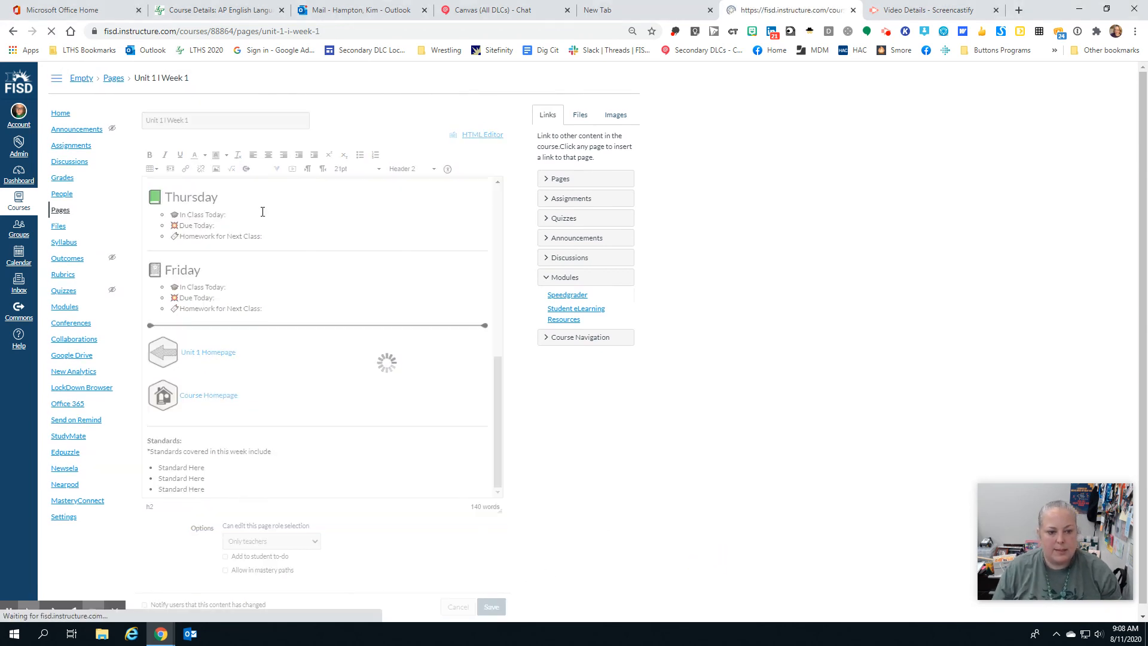